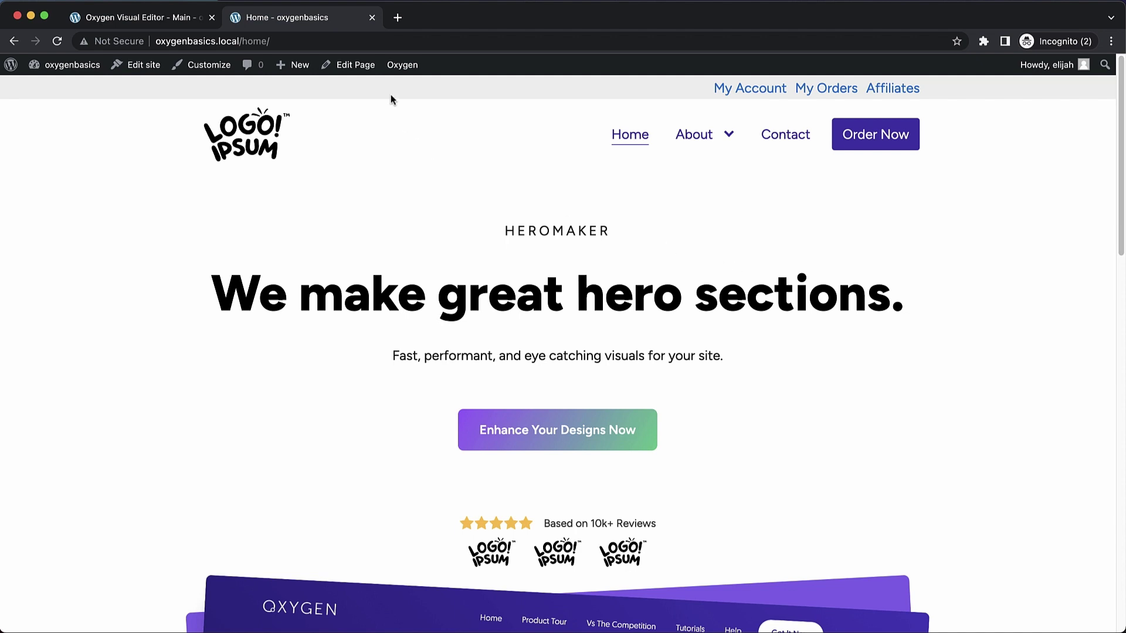
Test keyboard focus through the top-bar links, main menu and About submenu.
key("Tab")
key("Tab")
key("Tab")
key("Tab")
key("Tab")
key("Tab")
key("Tab")
key("Tab")
key("Tab")
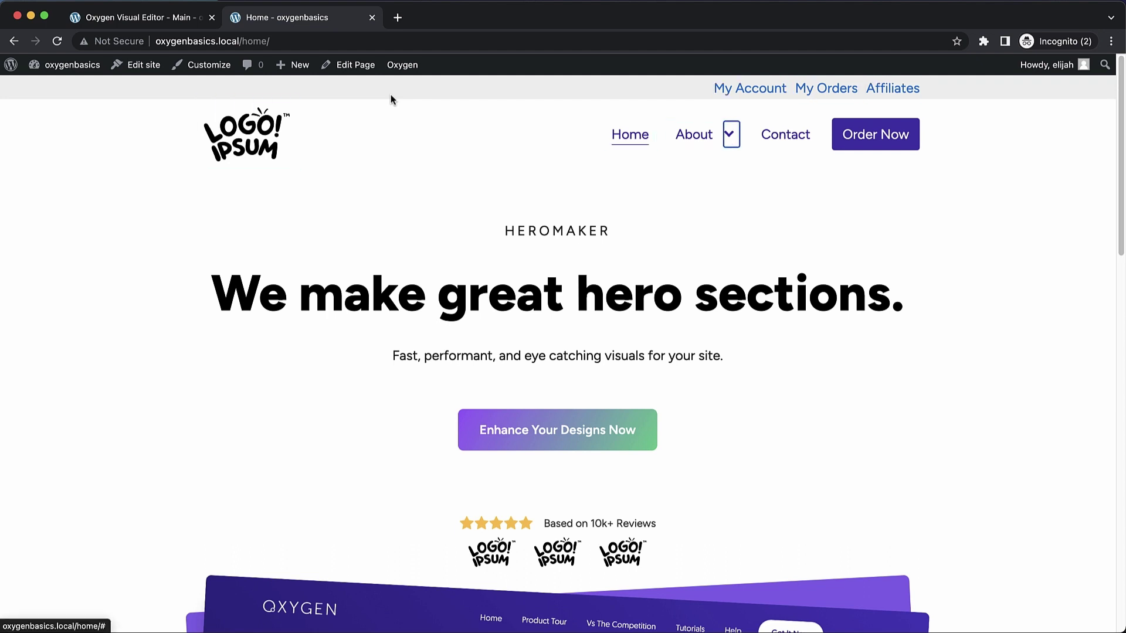
key("Tab")
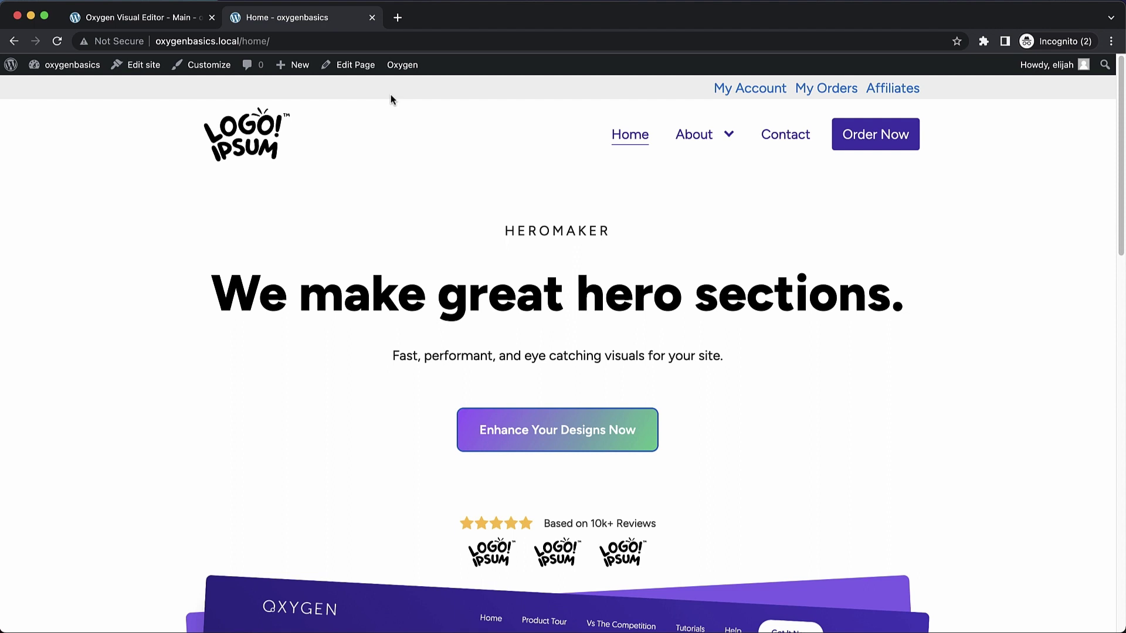
key("shift+Tab")
key("shift+Tab")
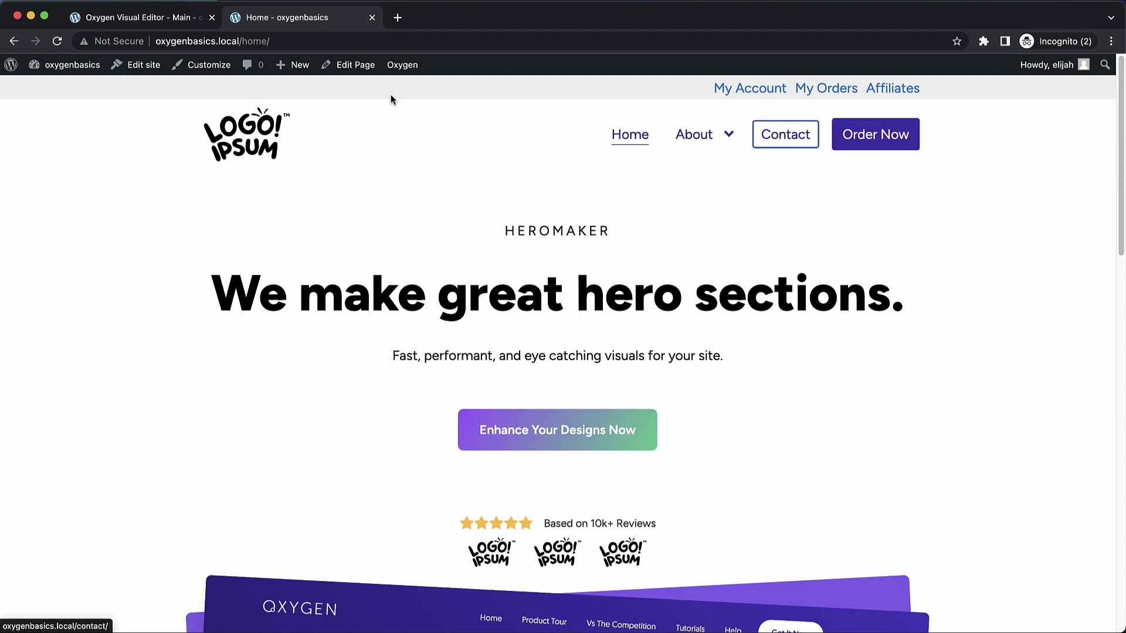
key("shift+Tab")
key("shift+Tab")
key("shift+Tab")
key("Tab")
key("Tab")
key("Return")
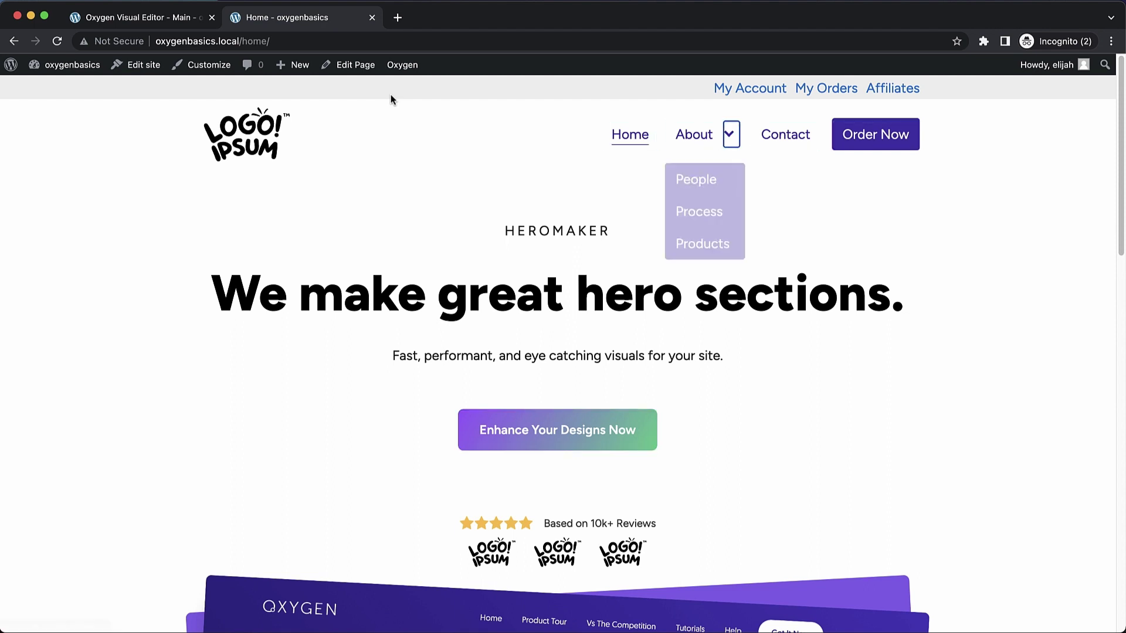
key("Tab")
key("Tab")
key("Tab")
key("Tab")
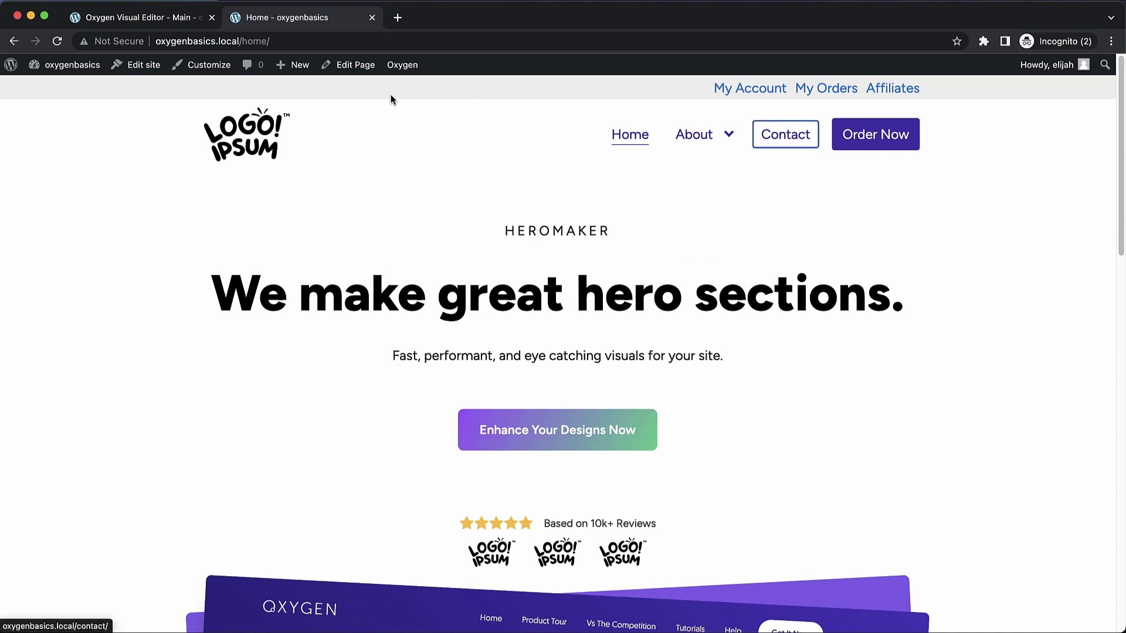
key("shift+Tab")
key("shift+Tab")
key("shift+Tab")
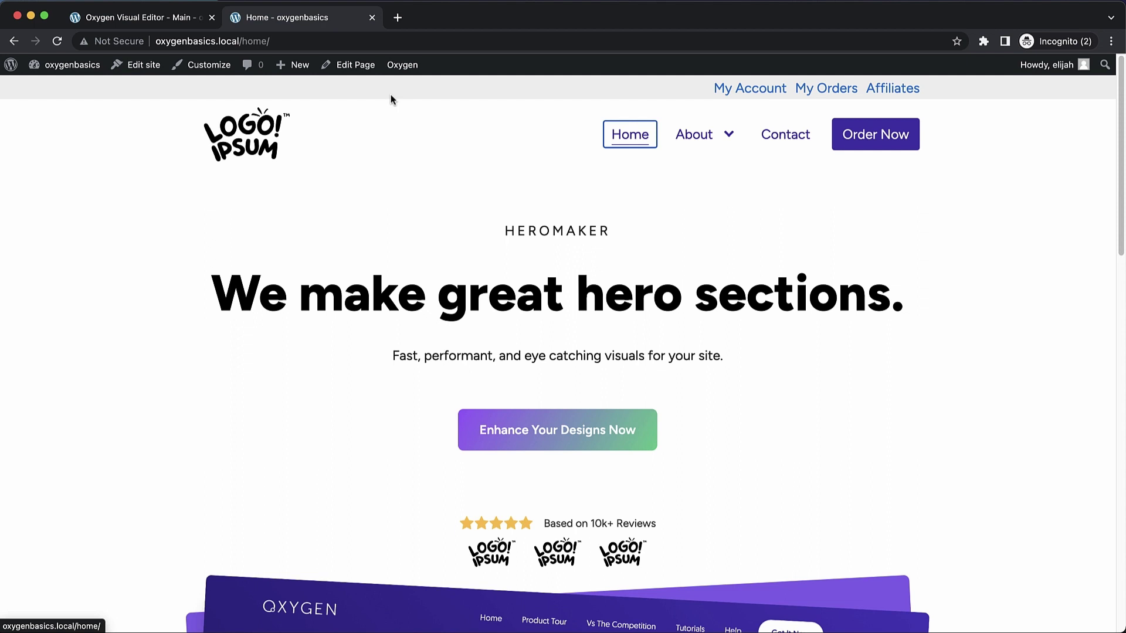
Tab through the About, Contact and Affiliates links on to Order Now and Watch Video.
key("Tab")
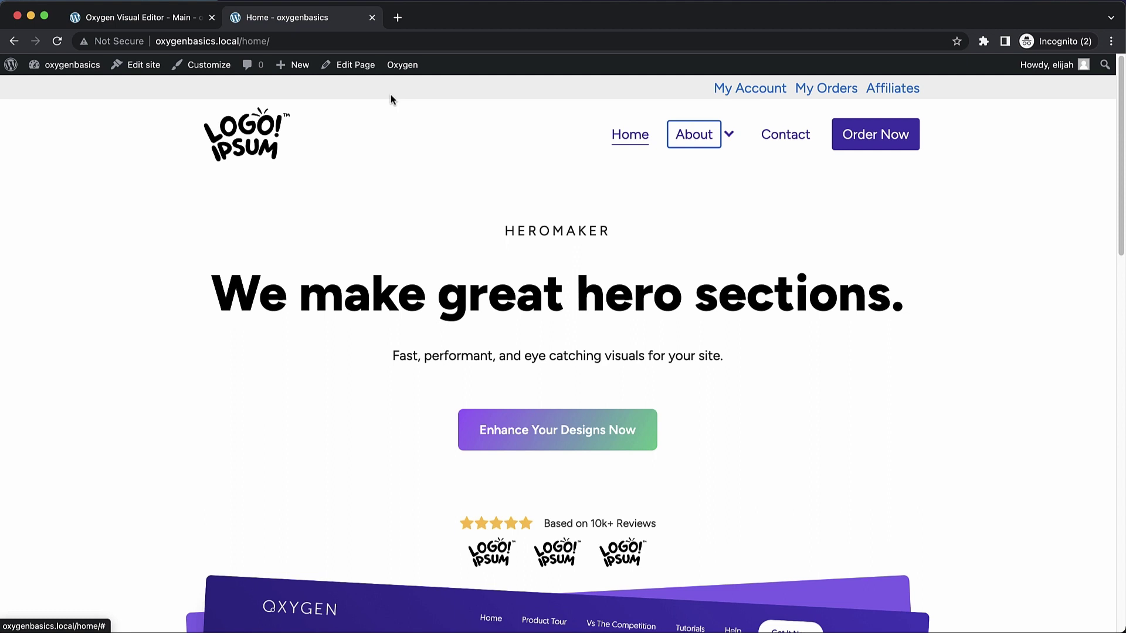
key("Tab")
key("Tab")
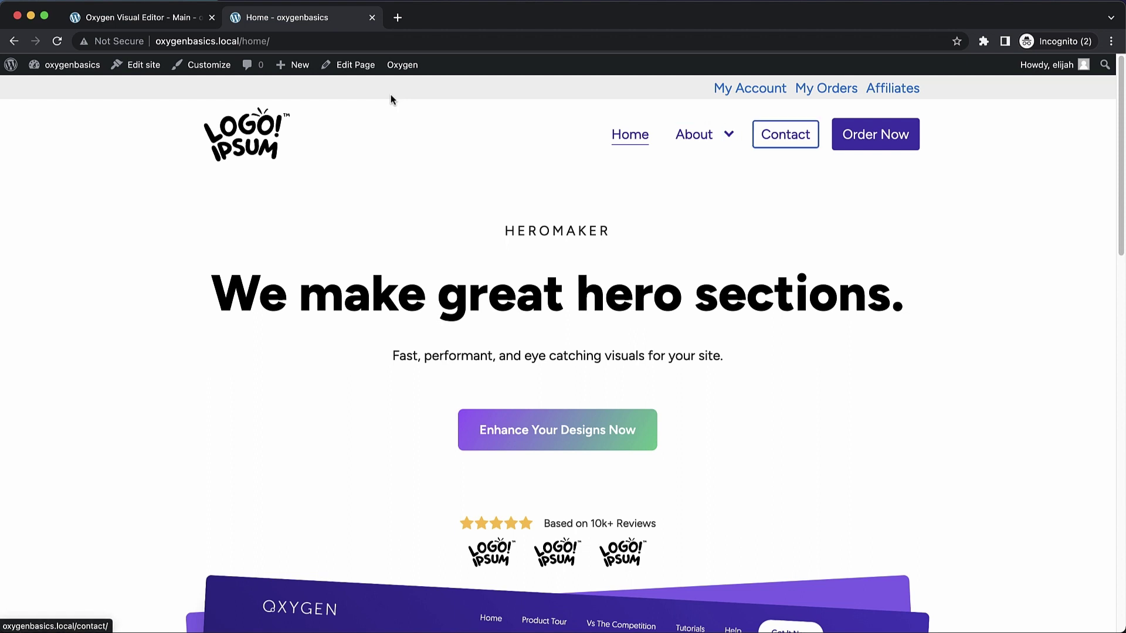
key("shift+Tab")
key("shift+Tab")
key("shift+Tab")
key("shift+Tab")
key("shift+Tab")
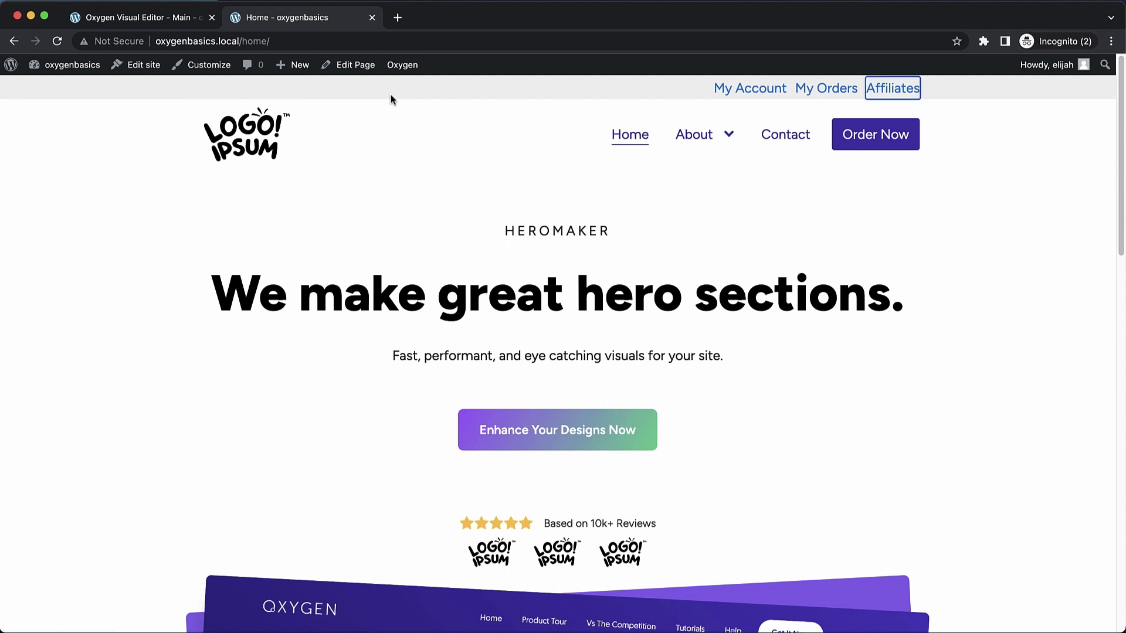
key("Tab")
key("Tab")
key("Tab")
key("Tab")
key("Tab")
key("Tab")
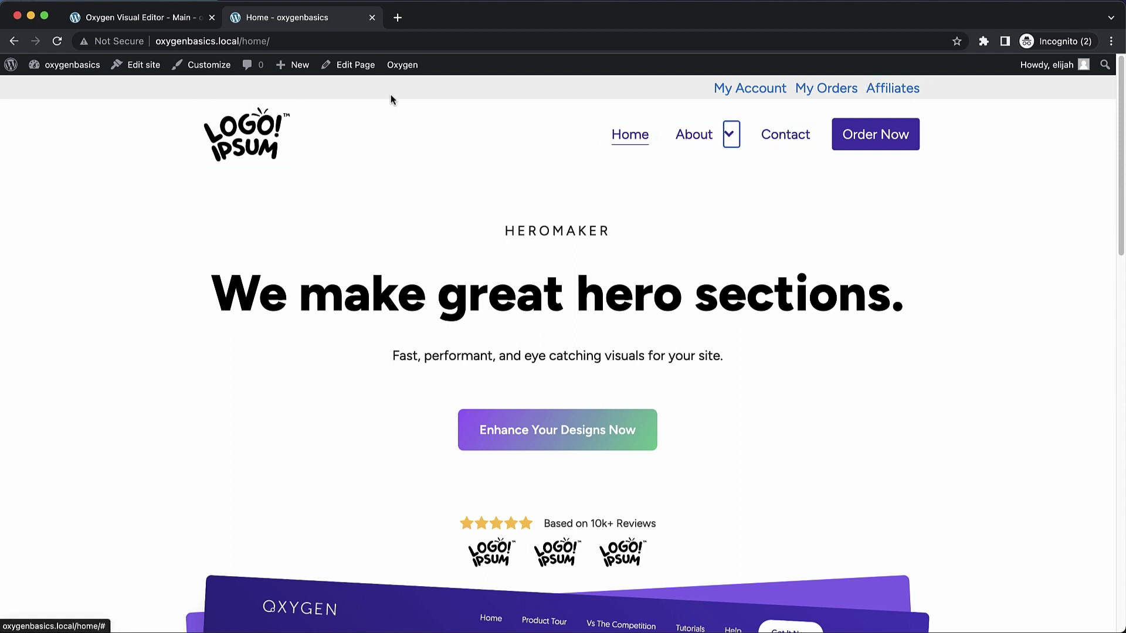
key("Tab")
key("Tab")
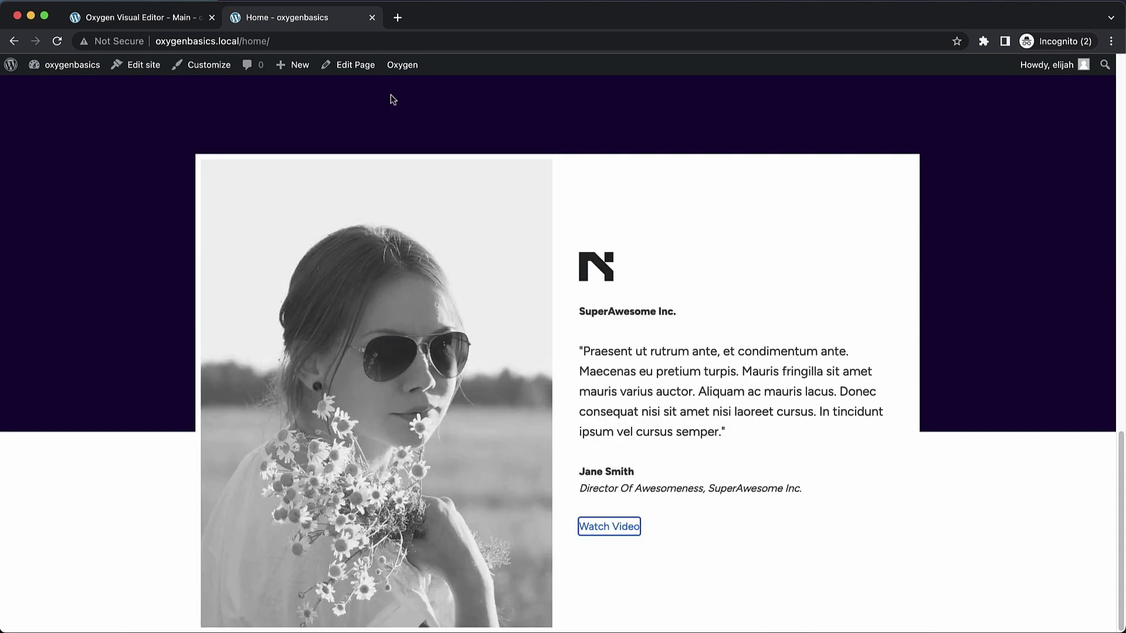
key("shift+Tab")
key("shift+Tab")
key("shift+Tab")
key("shift+Tab")
key("shift+Tab")
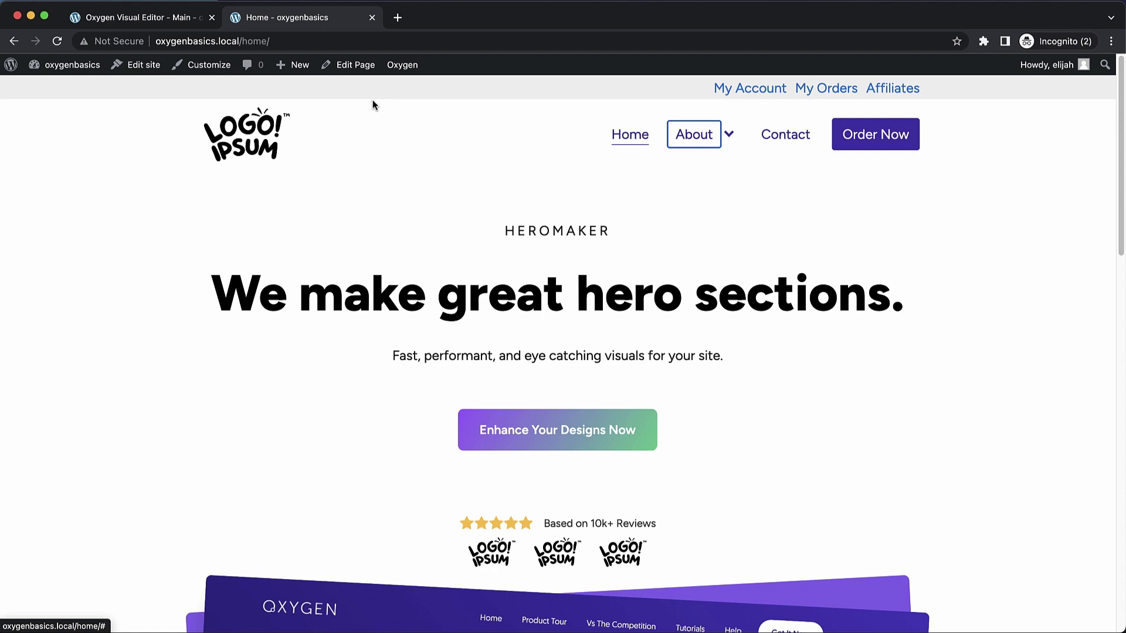
Bring up the main template's structure tree in the visual editor.
left_click(173, 19)
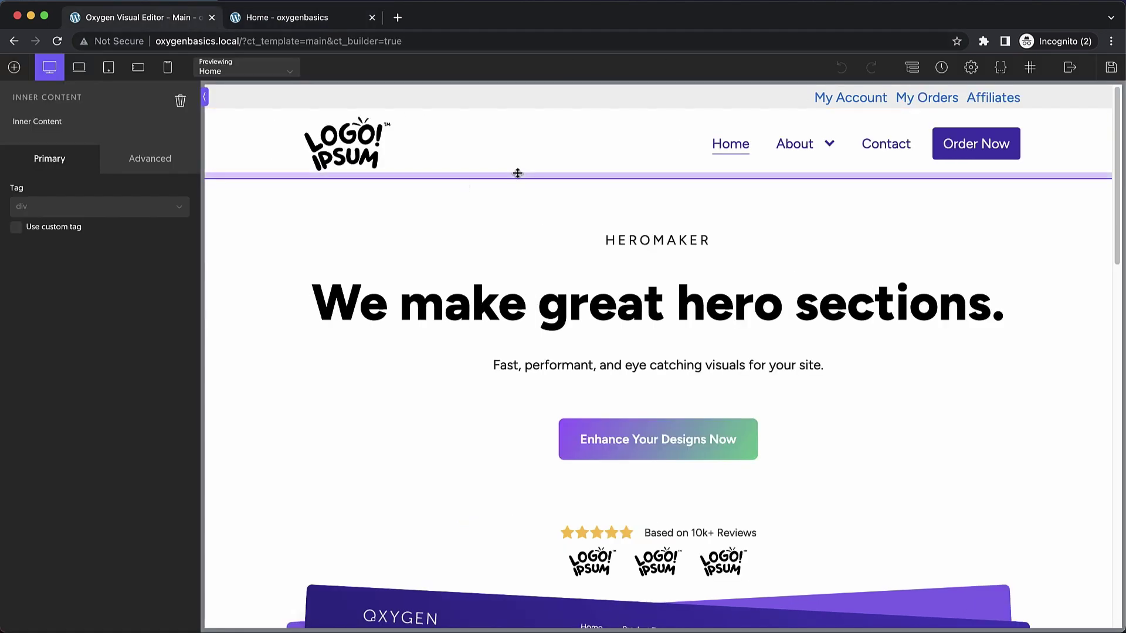
scroll(517, 173, "down", 15)
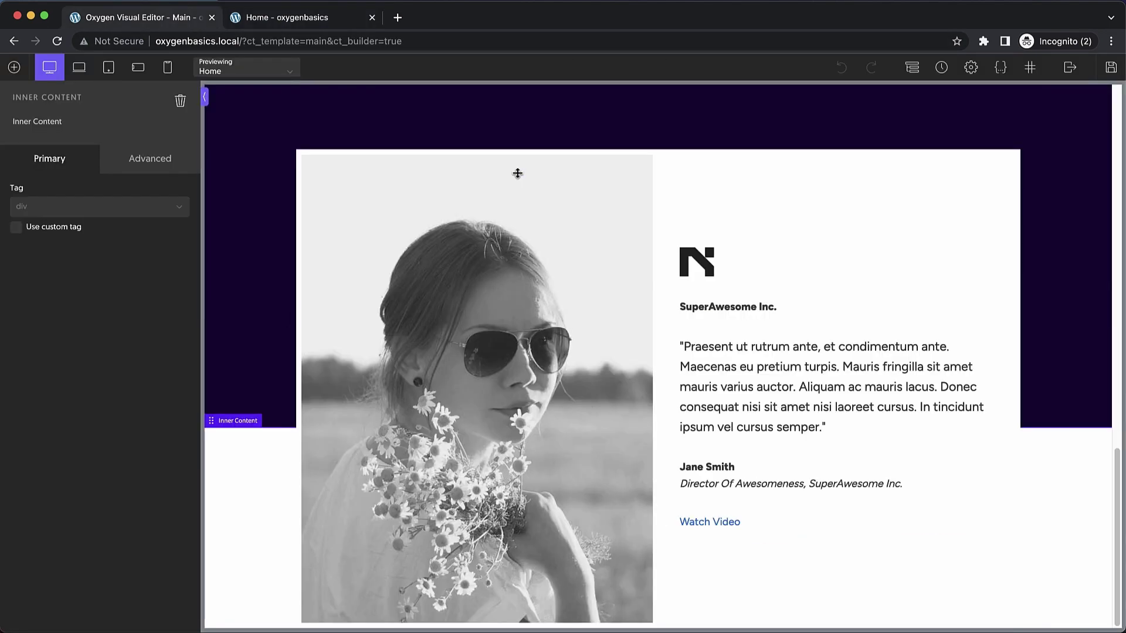
scroll(517, 173, "up", 15)
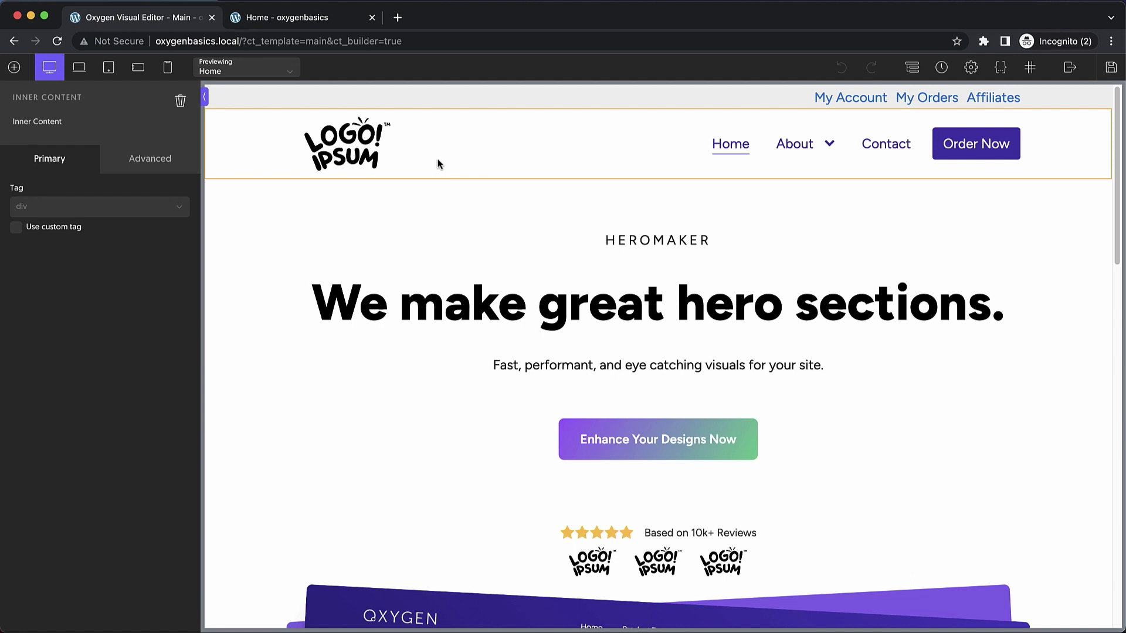
left_click(911, 69)
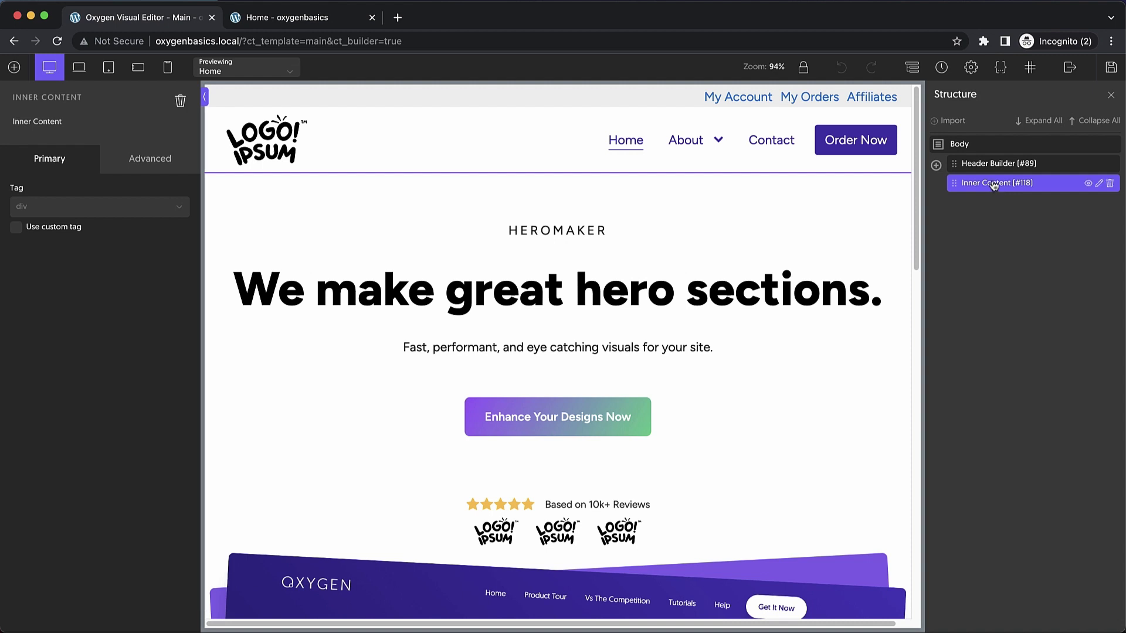
Set the Inner Content element's tag to main, save, and return to the live Home page.
left_click(174, 213)
left_click(75, 275)
left_click(51, 213)
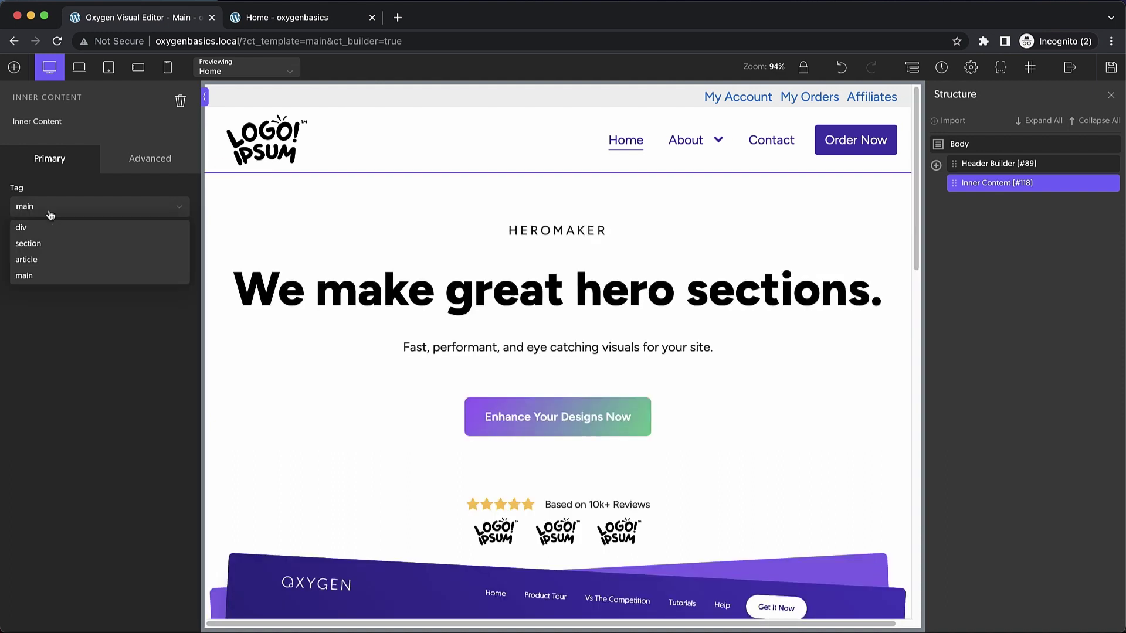
left_click(79, 316)
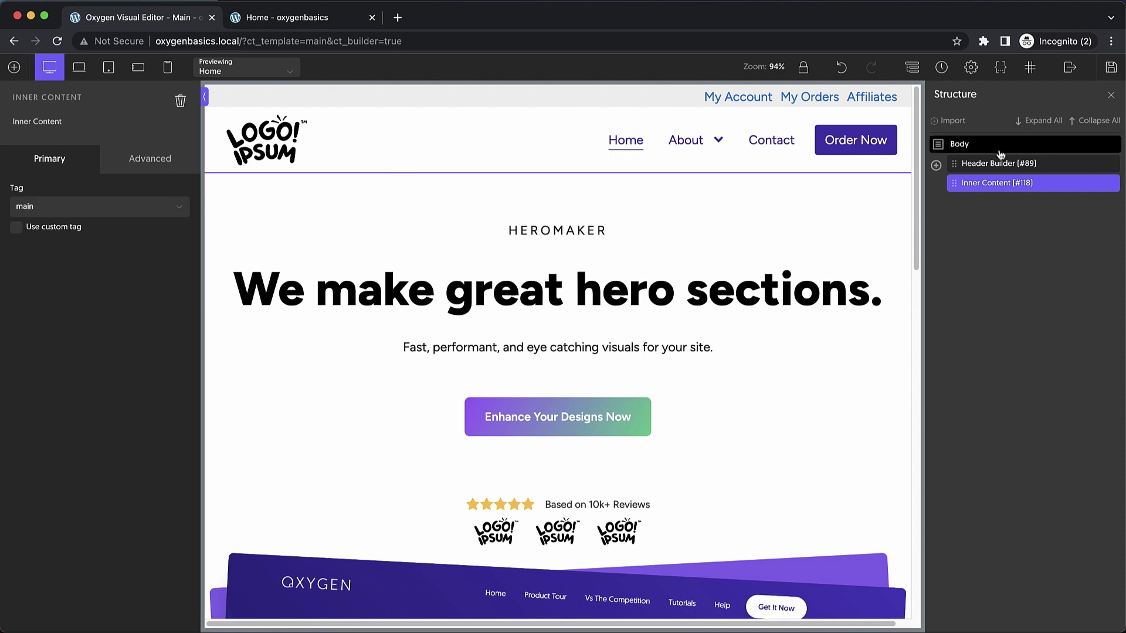
left_click(1111, 67)
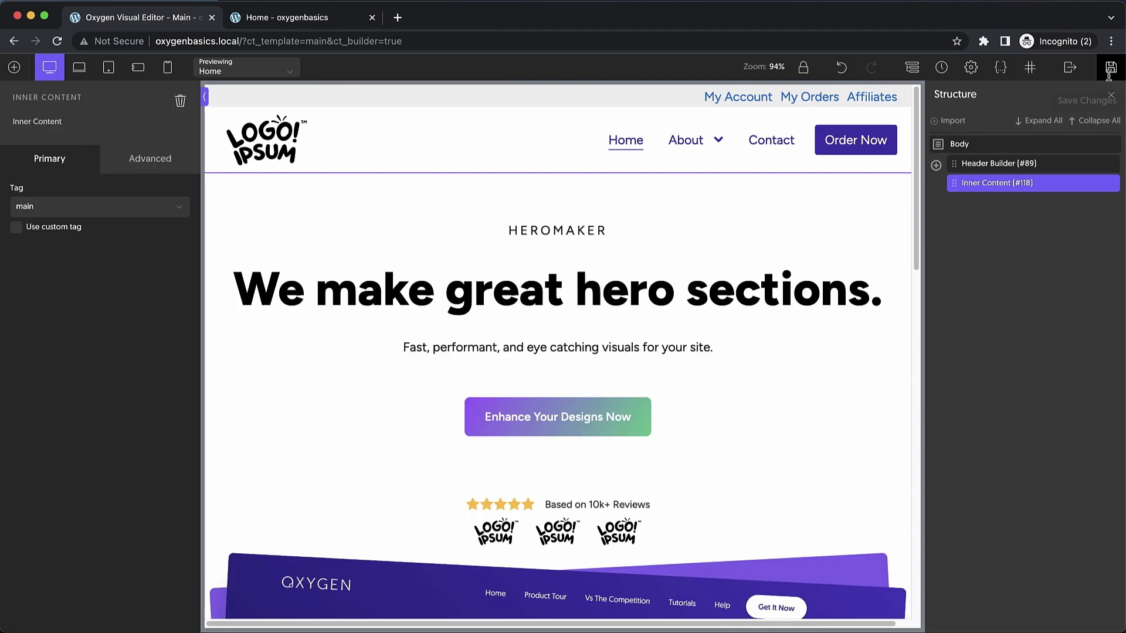
left_click(315, 20)
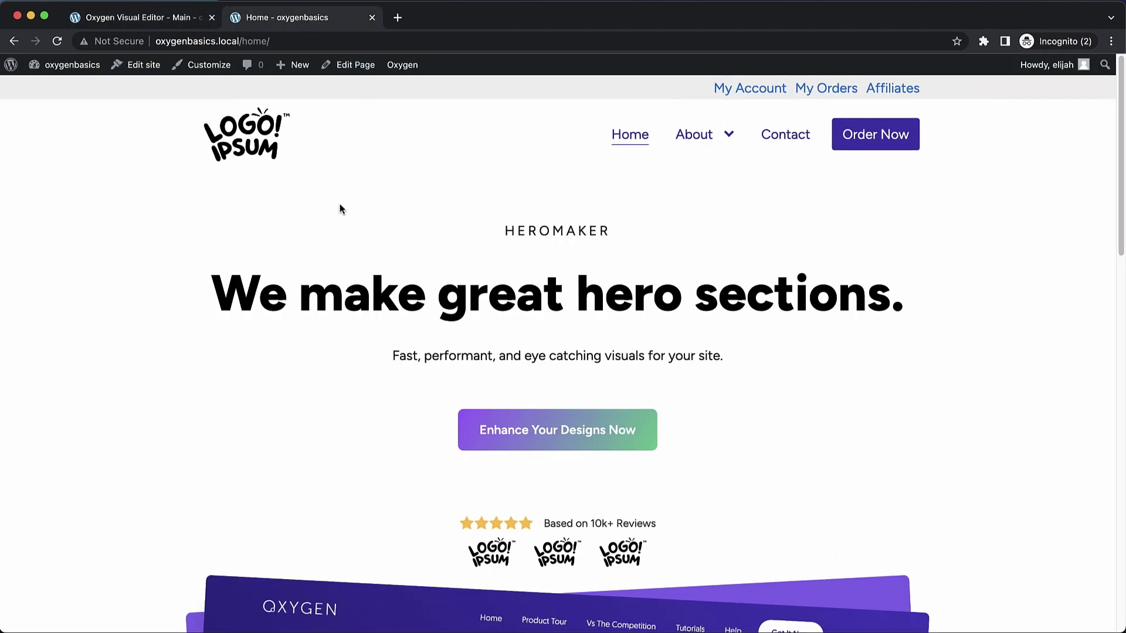
With VoiceOver on, reload Home, jump to the main landmark via the rotor, then turn VoiceOver off.
key("super+F5")
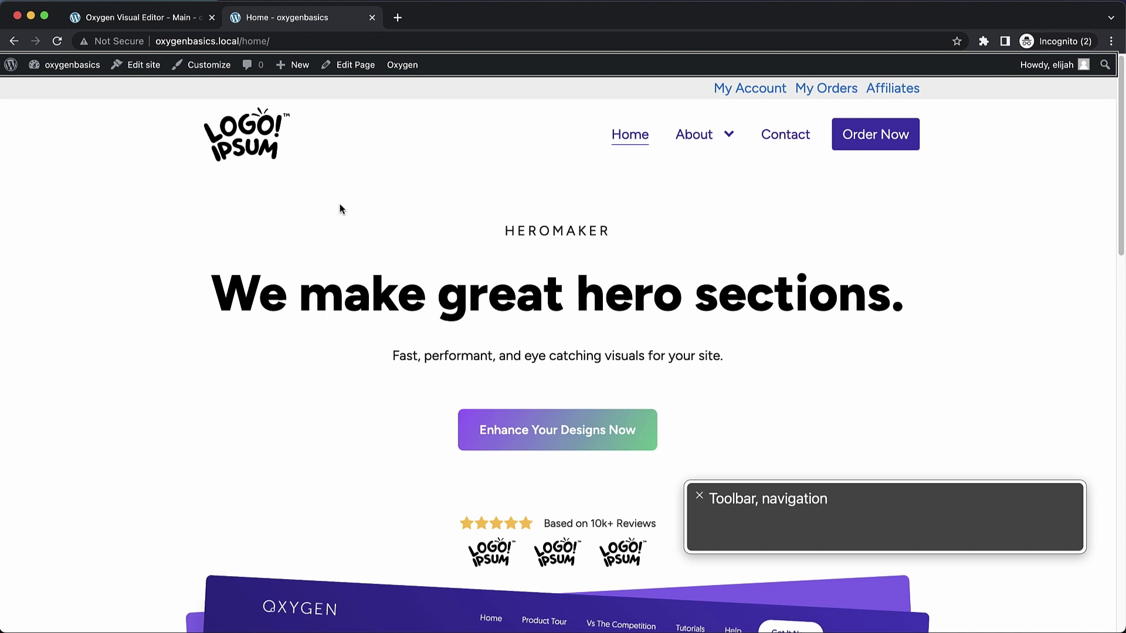
left_click(57, 42)
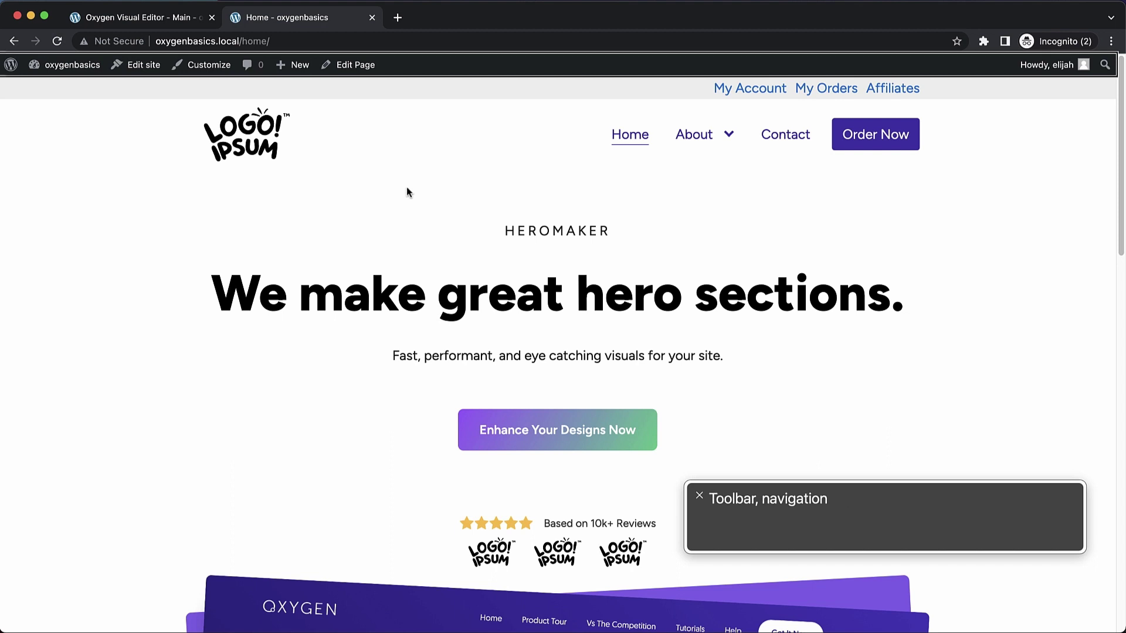
key("ctrl+alt+u")
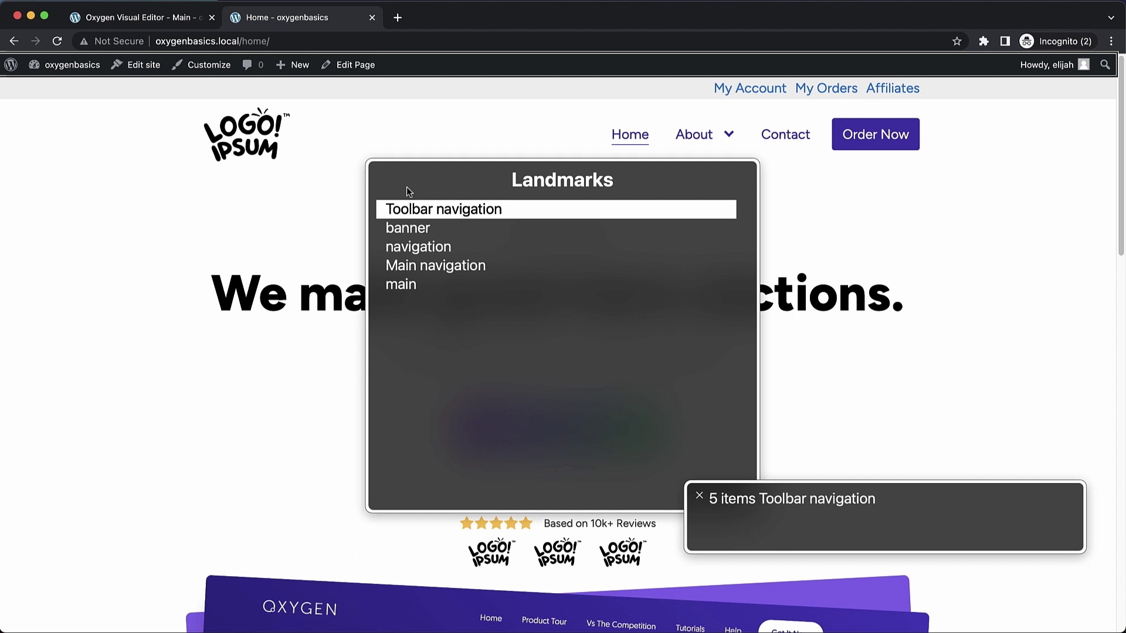
key("Down")
key("Down")
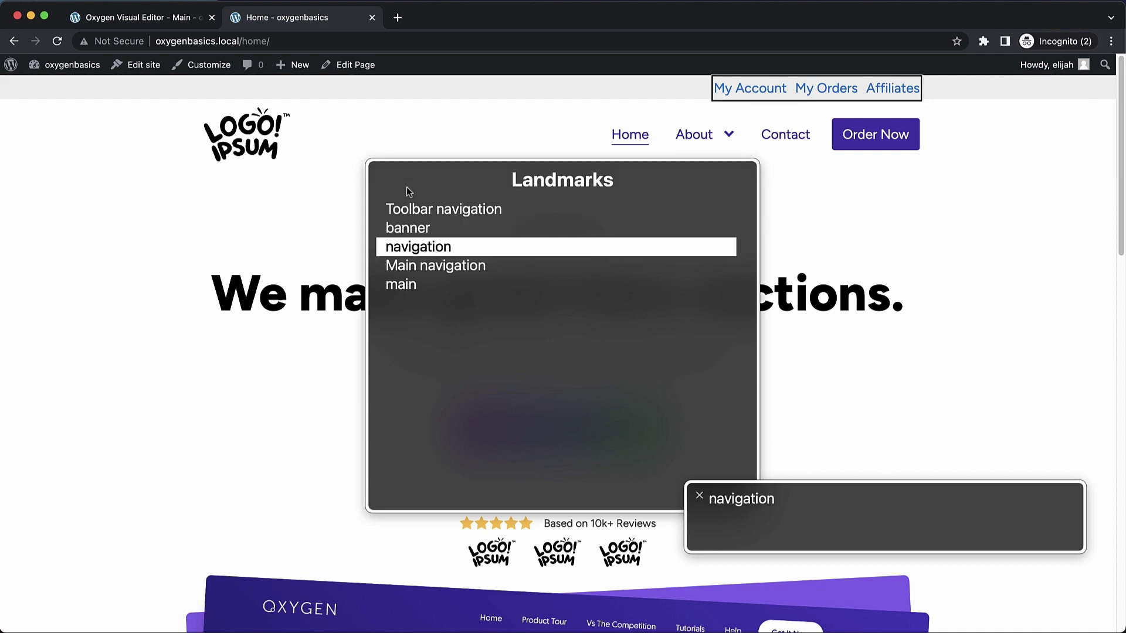
key("Down")
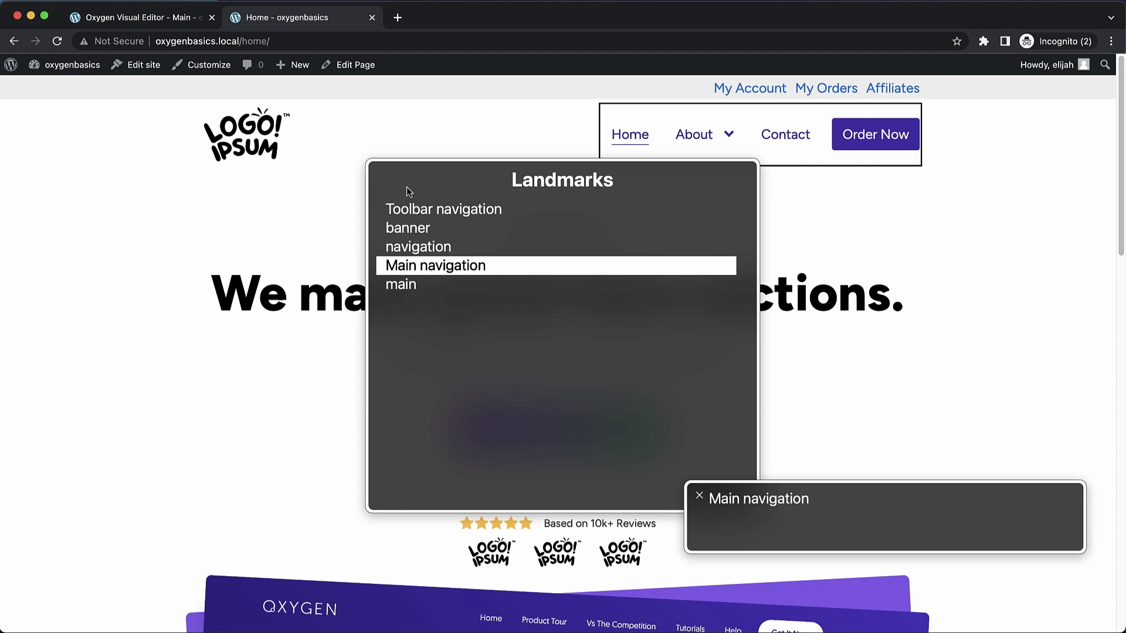
key("Down")
key("Return")
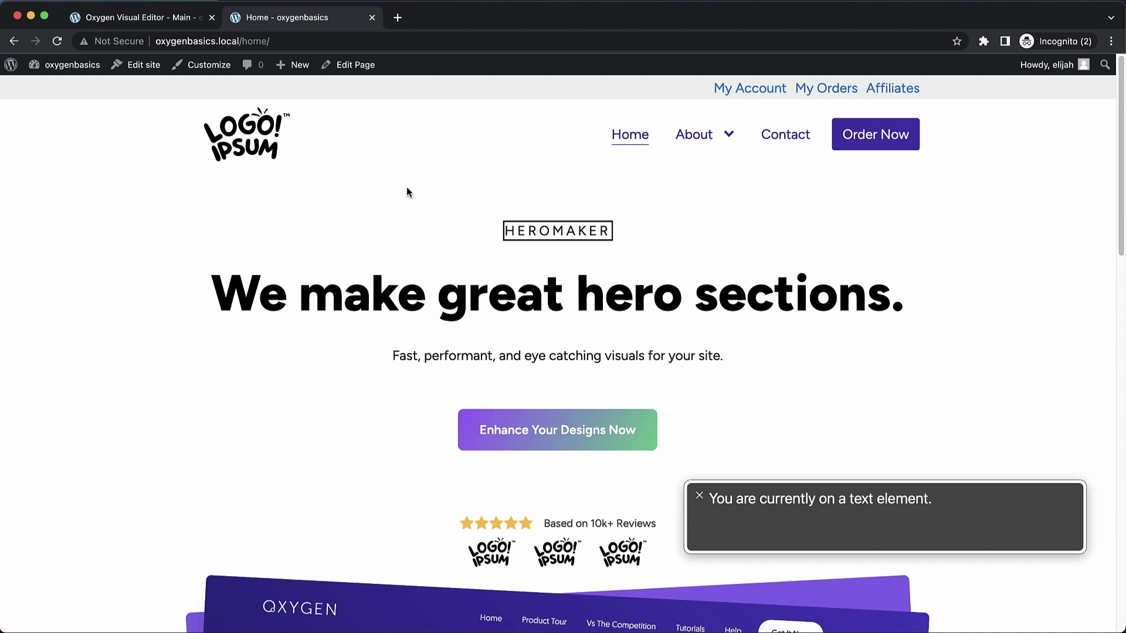
key("super+F5")
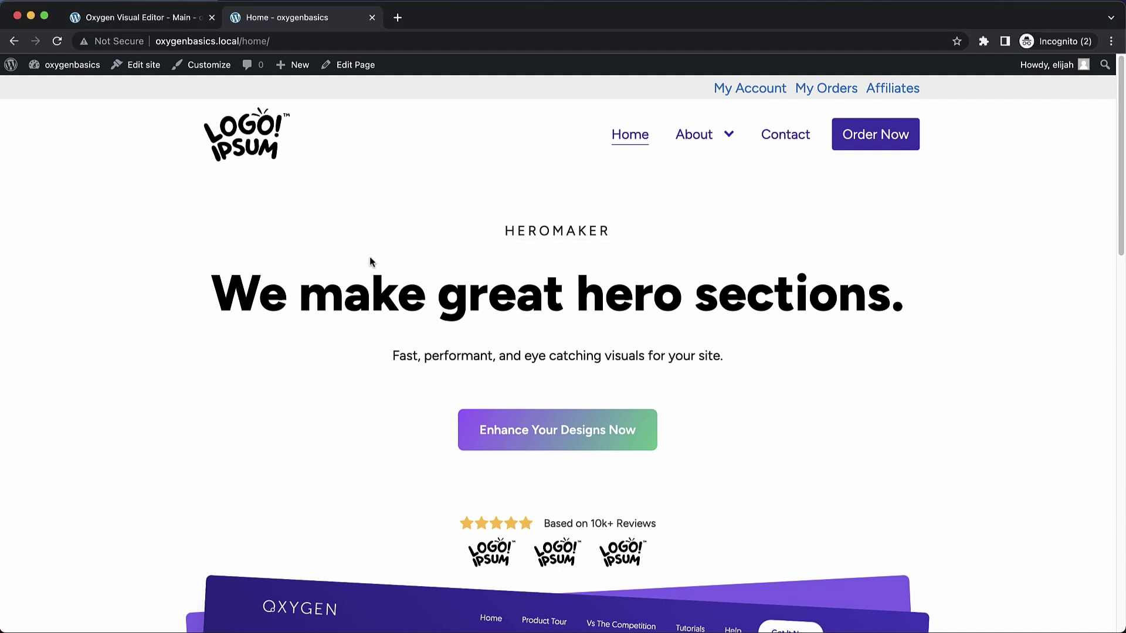
left_click(169, 22)
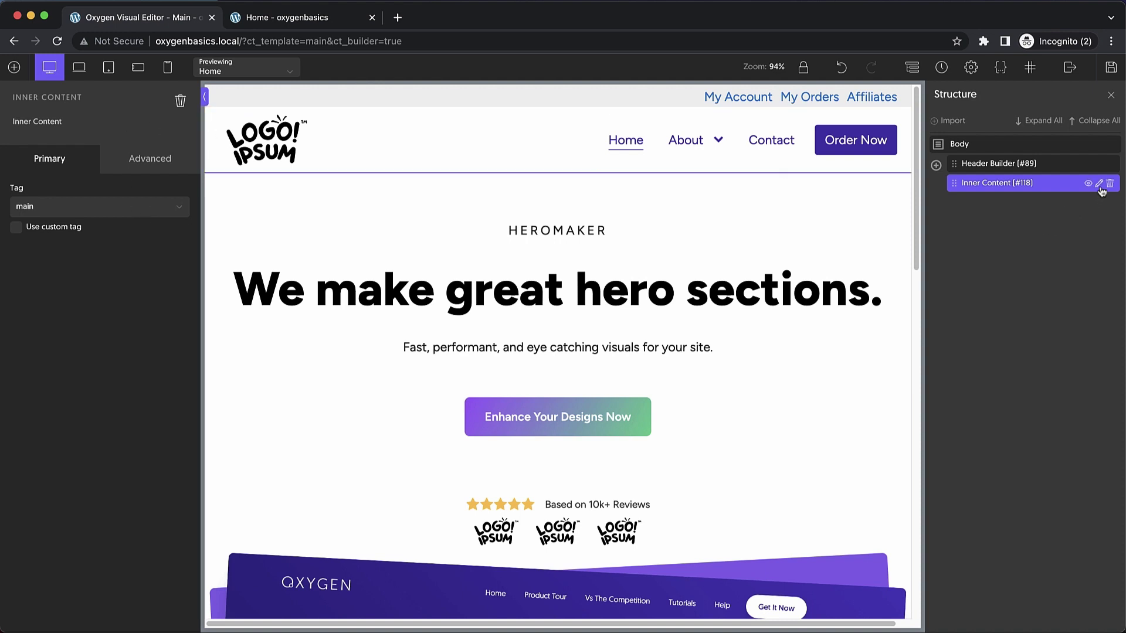
Apply Wrap with <div> to Inner Content and replace the new div's ID with 'main'.
left_click(1100, 185)
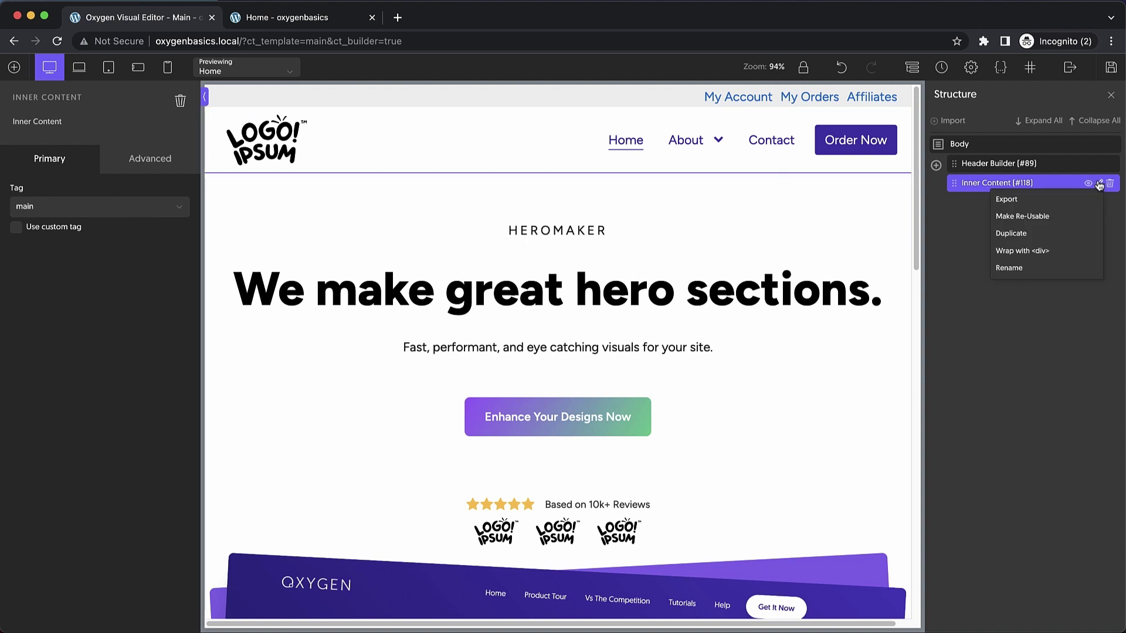
left_click(1031, 252)
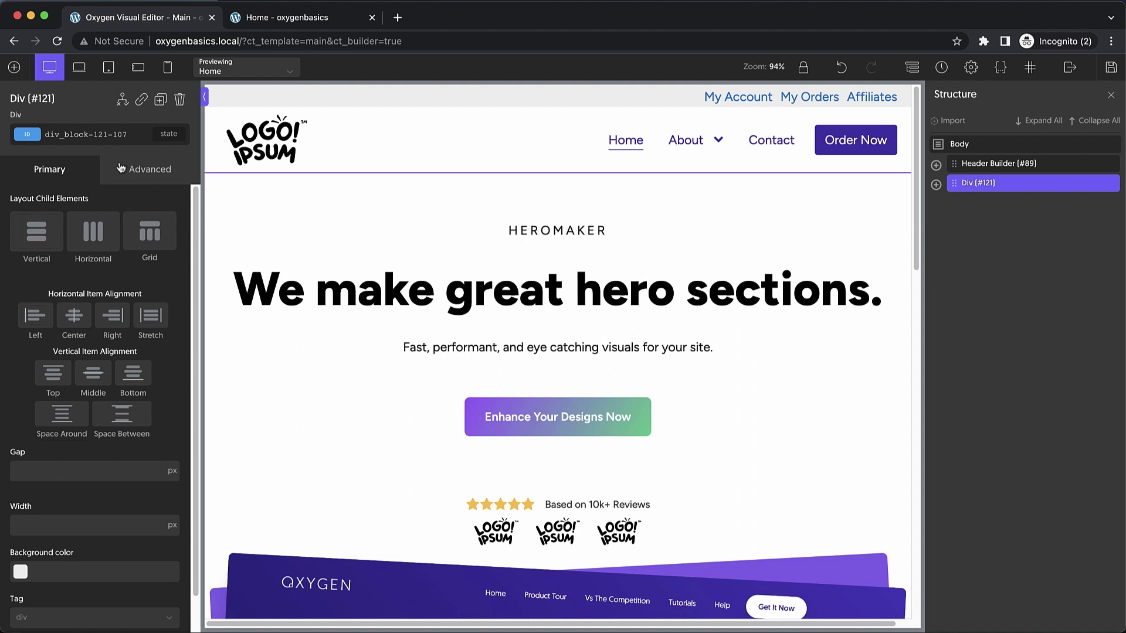
left_click(118, 136)
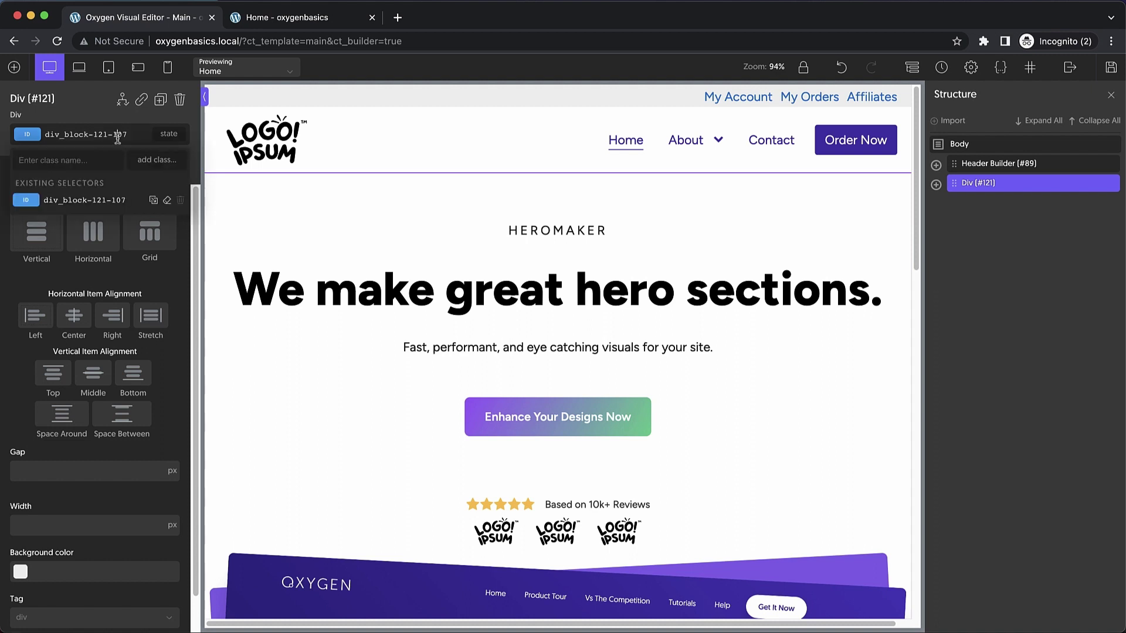
key("super+shift+Left")
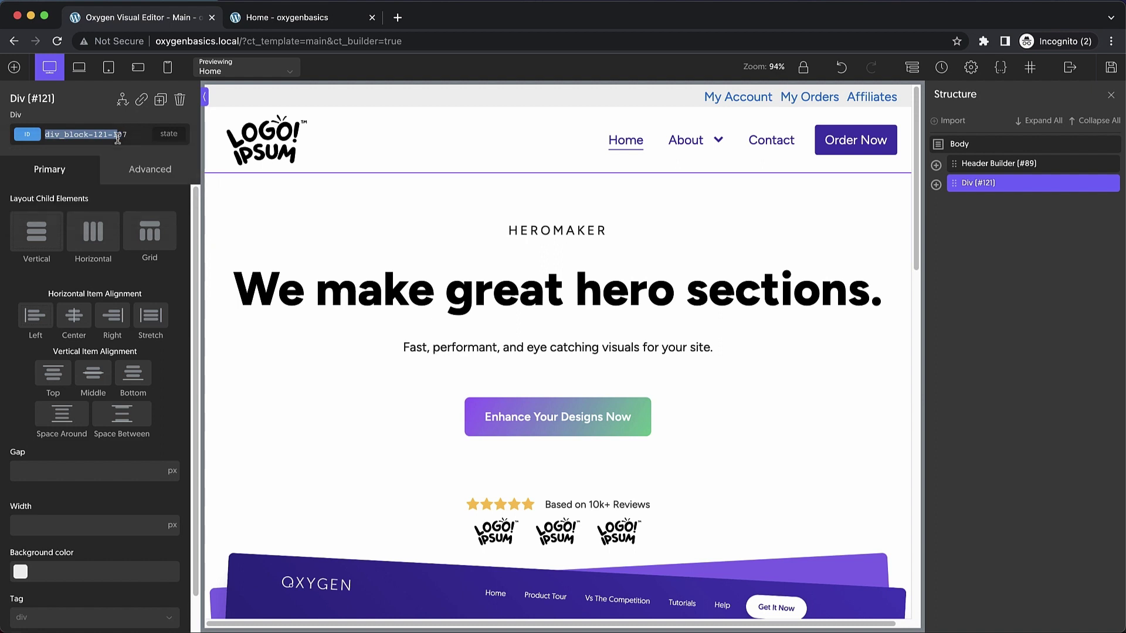
key("BackSpace")
key("Delete")
key("Delete")
type("main")
Save, reload the Home page, and inspect it in DevTools to confirm div#main wraps the content.
left_click(1111, 67)
left_click(311, 13)
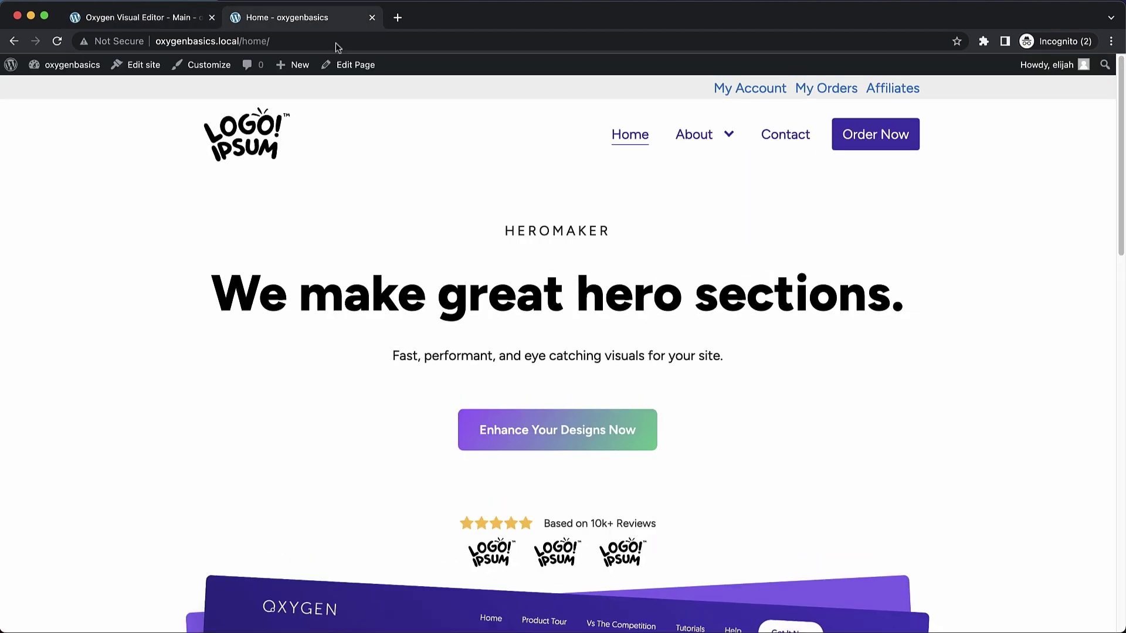
key("super+r")
right_click(369, 214)
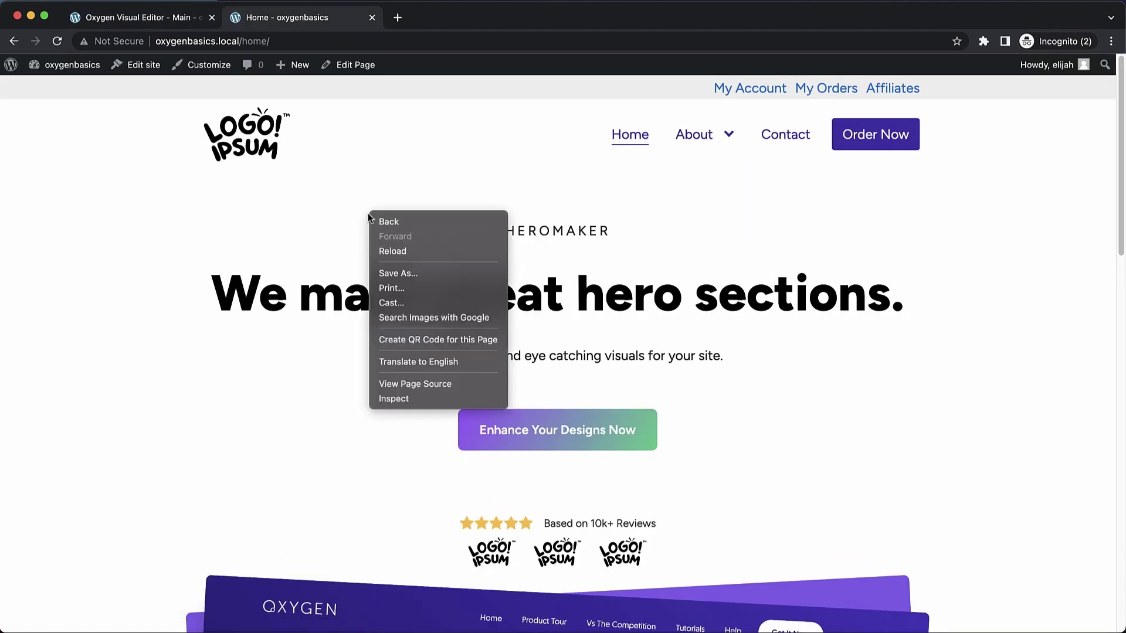
left_click(400, 402)
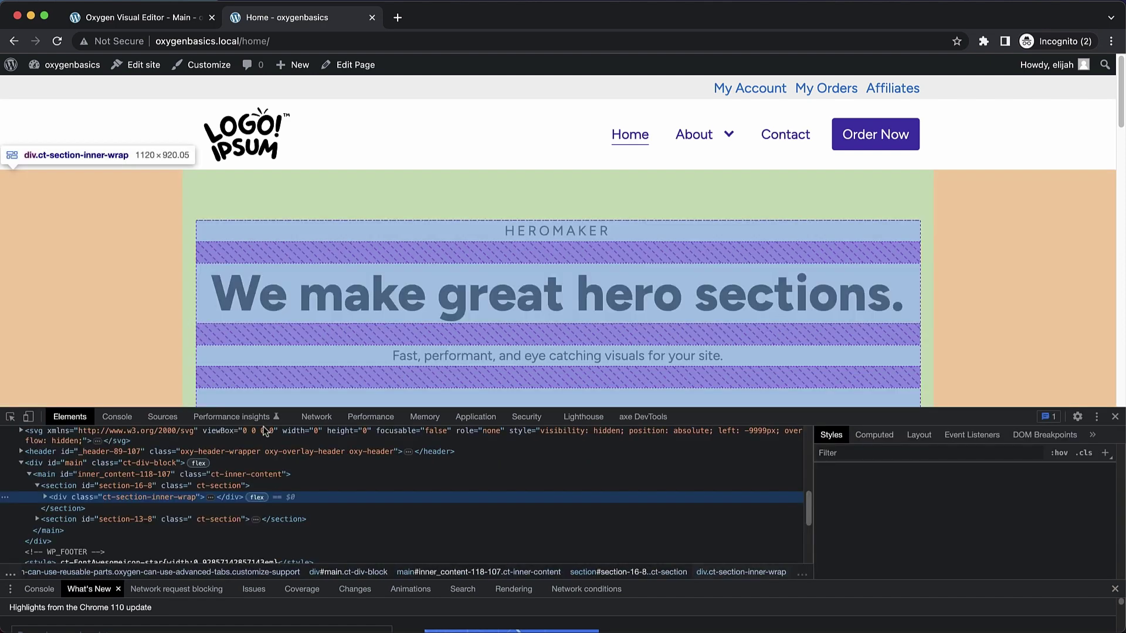
left_click(138, 463)
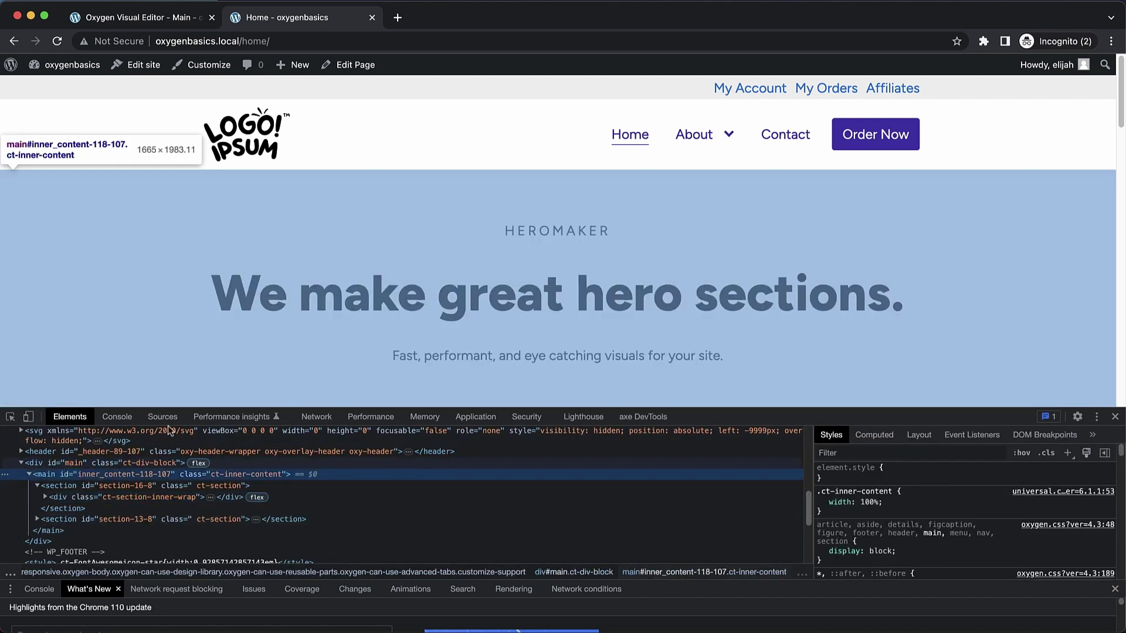
key("super+alt+i")
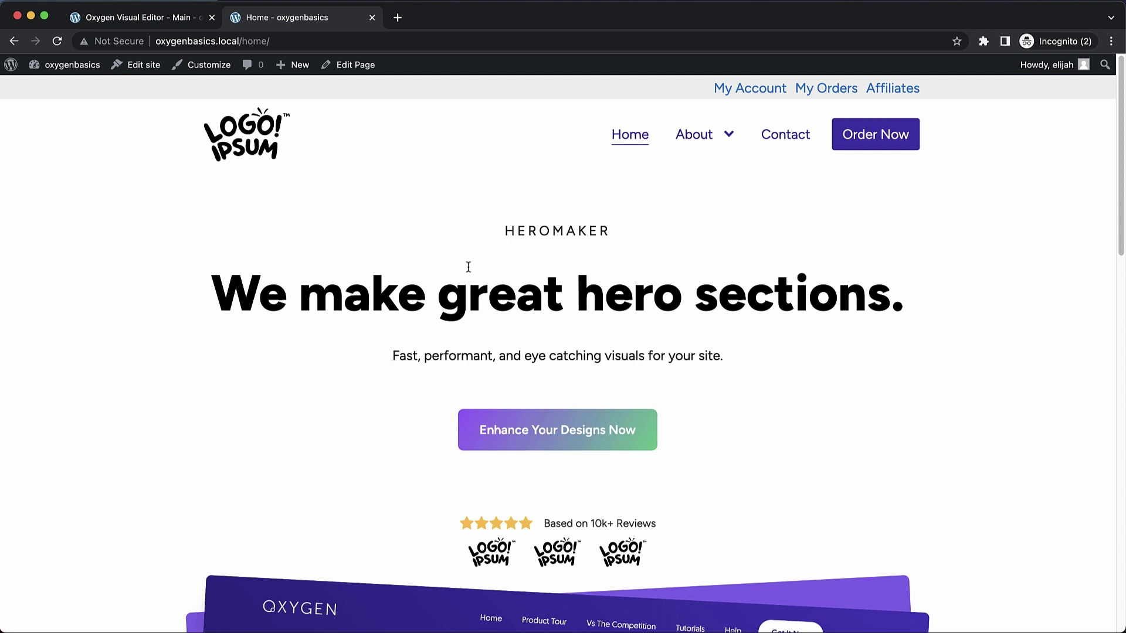
Check the main landmark in the VoiceOver Landmarks list, then close it.
key("ctrl+alt+u")
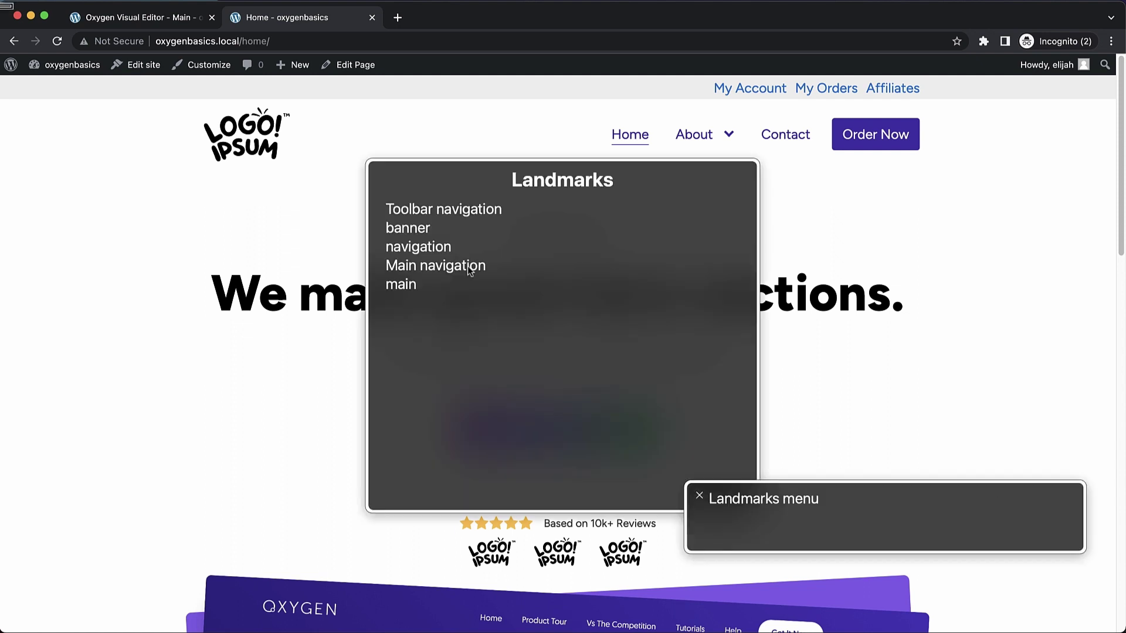
key("Down")
key("Down")
key("Down")
key("Down")
key("Down")
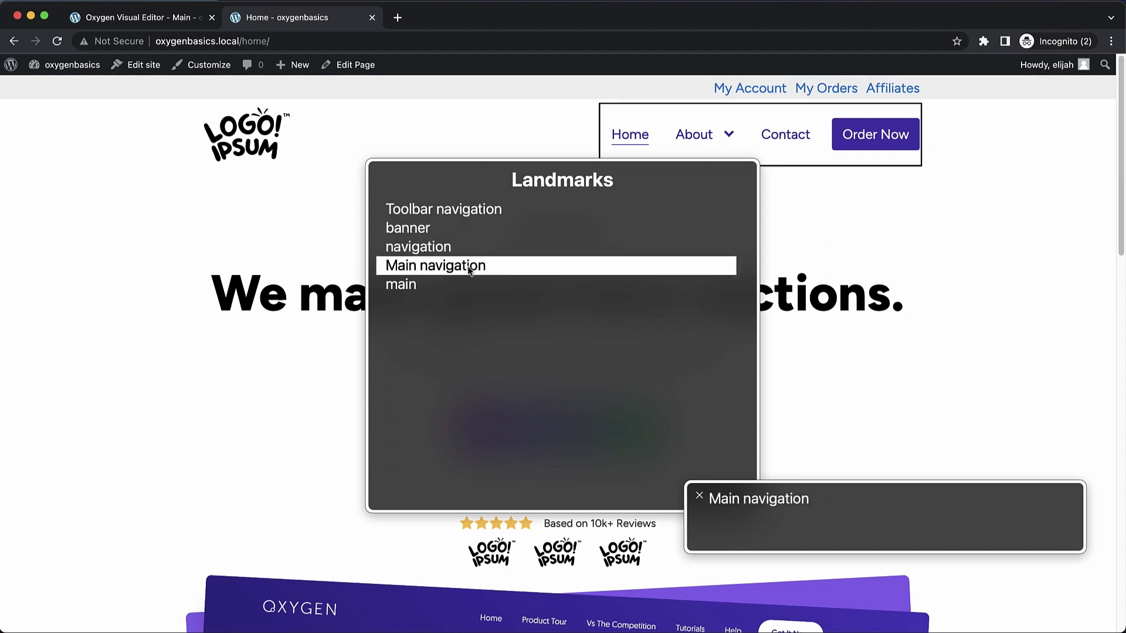
key("Up")
key("Up")
key("Up")
key("Up")
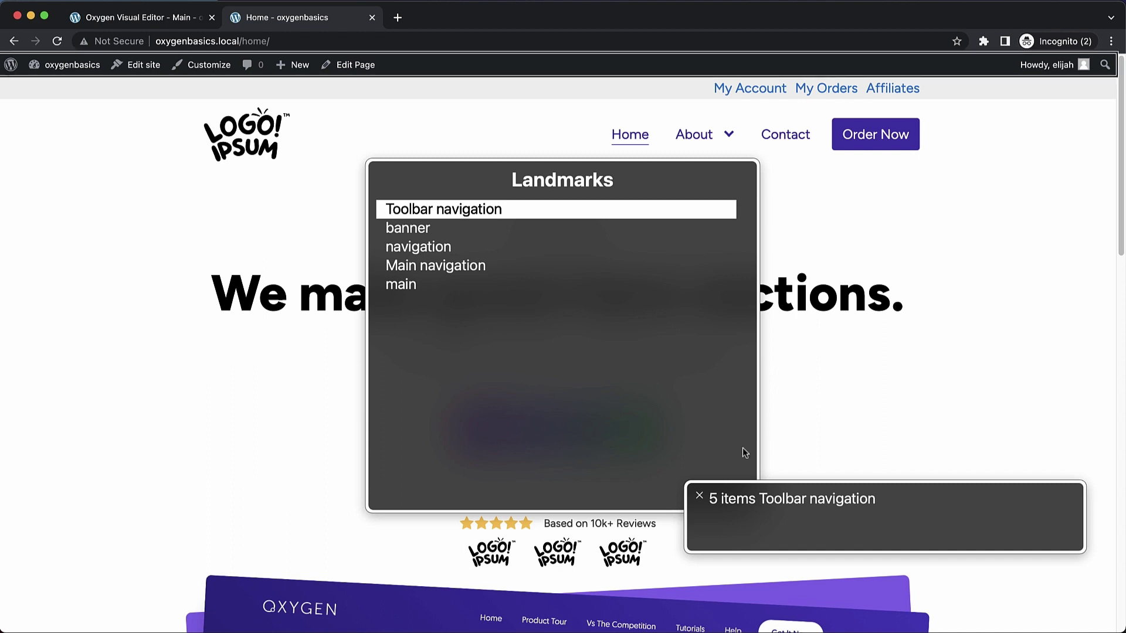
left_click(700, 496)
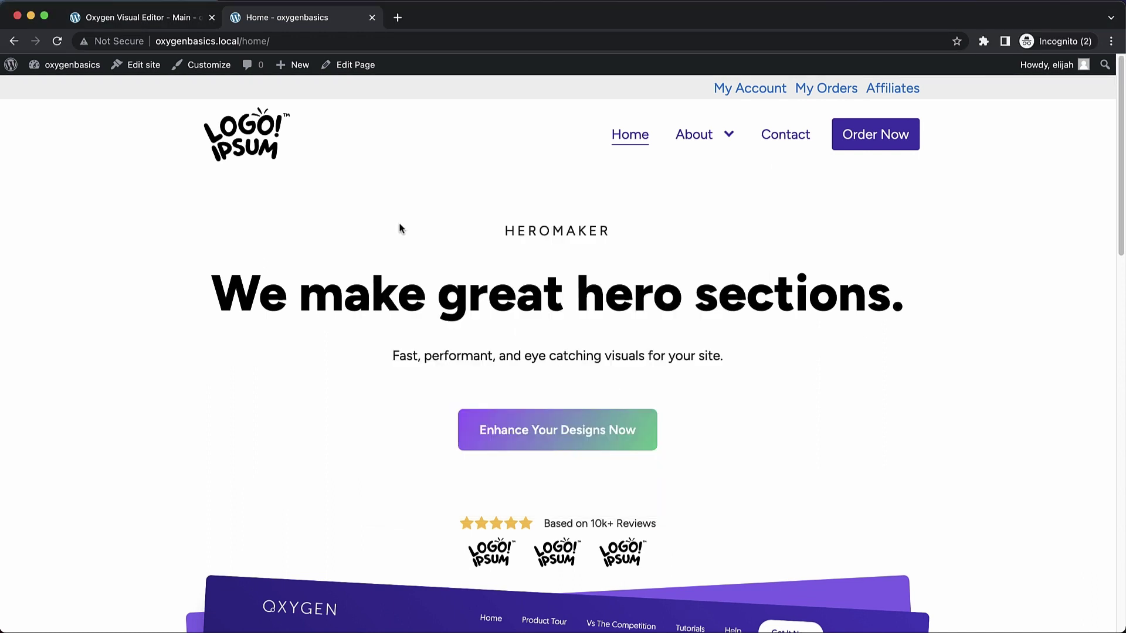
Add a Text Link to the Body and drag it above Header Builder in Structure.
left_click(157, 19)
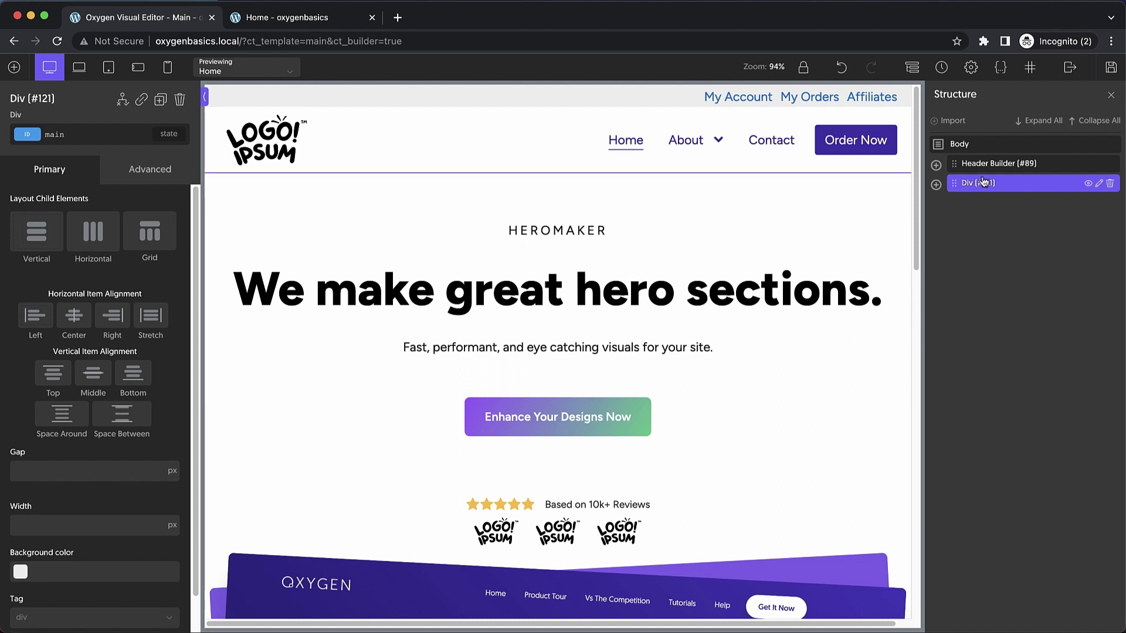
left_click(984, 146)
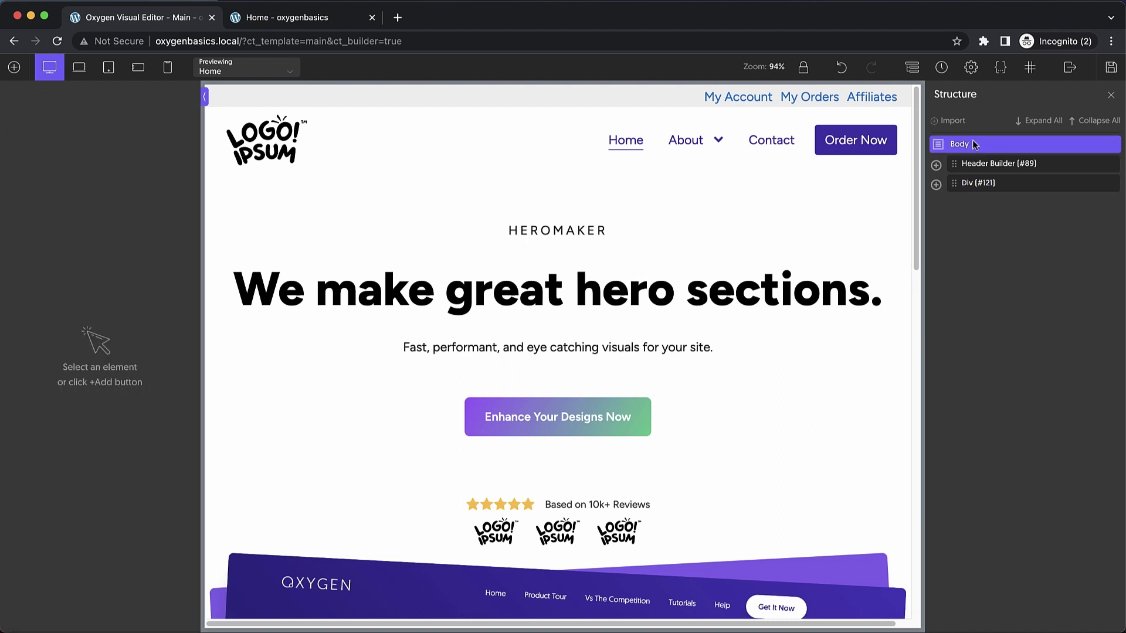
left_click(14, 68)
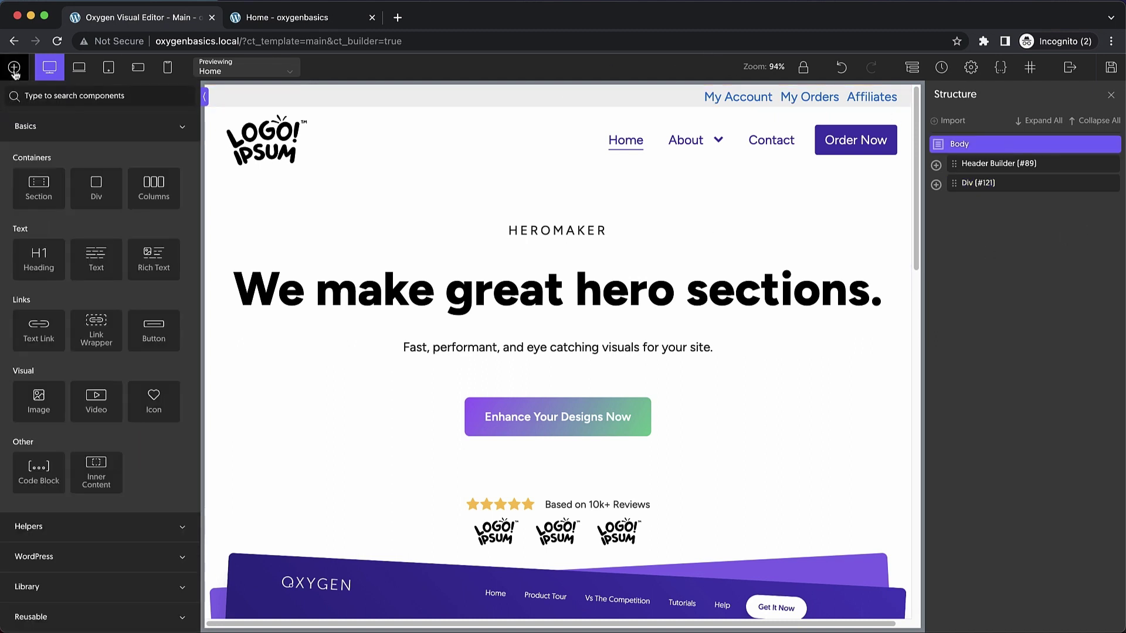
type("text")
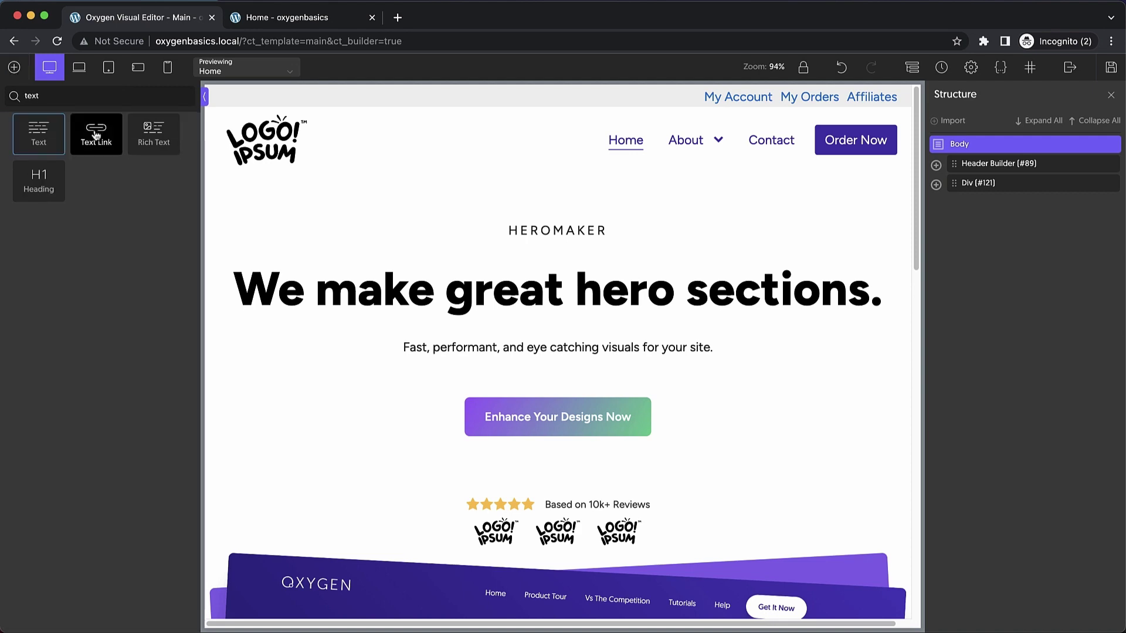
left_click(96, 130)
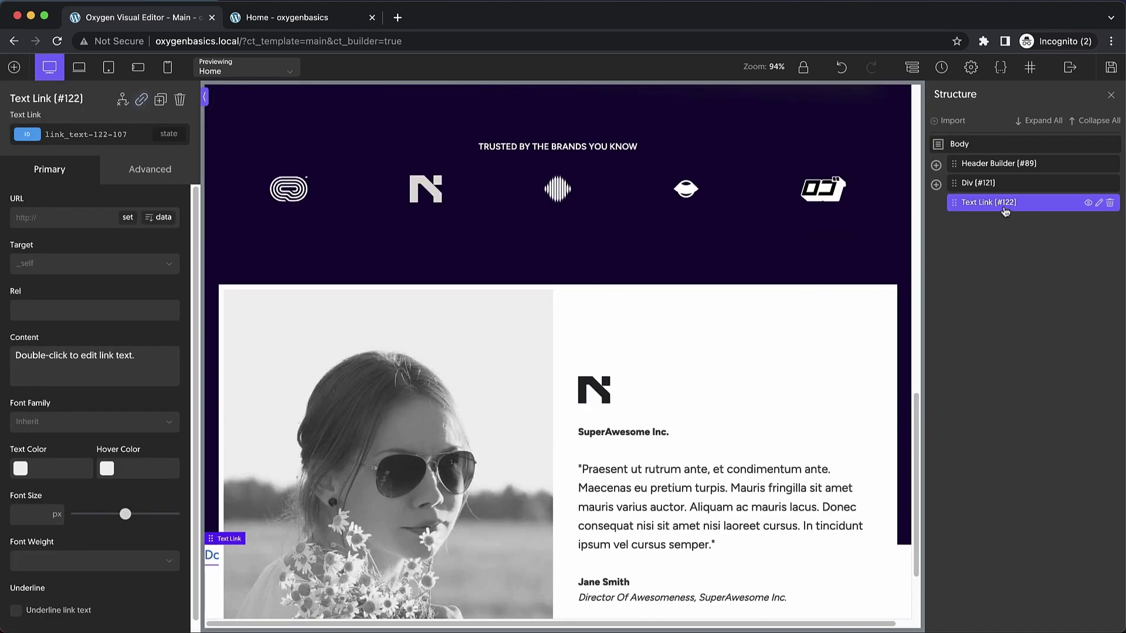
left_click_drag(1004, 206, 1001, 168)
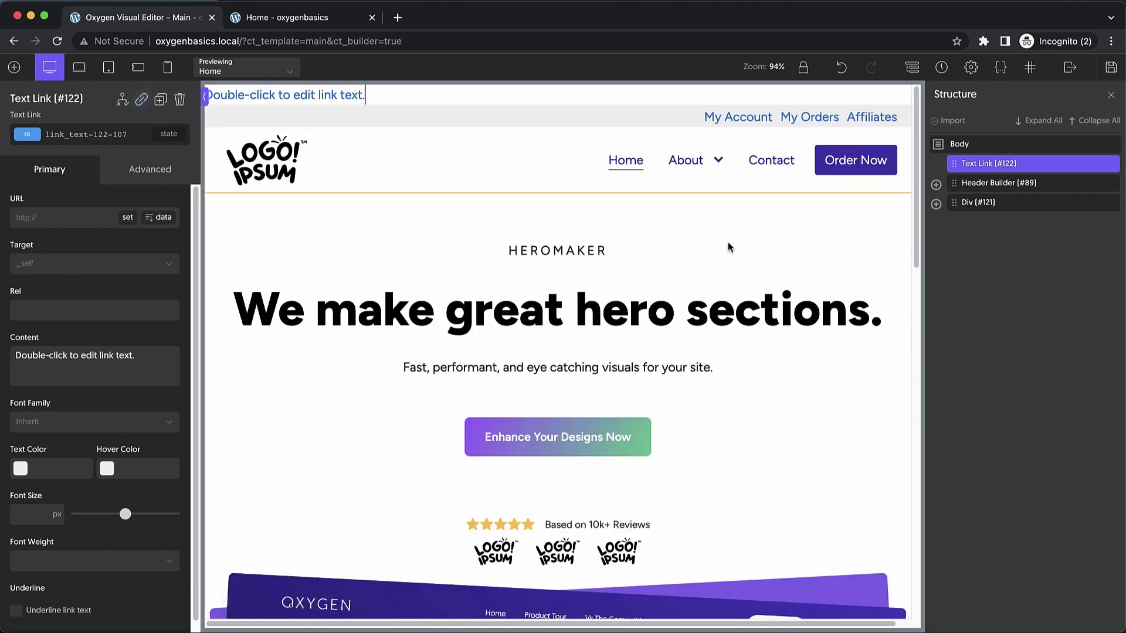
double_click(312, 97)
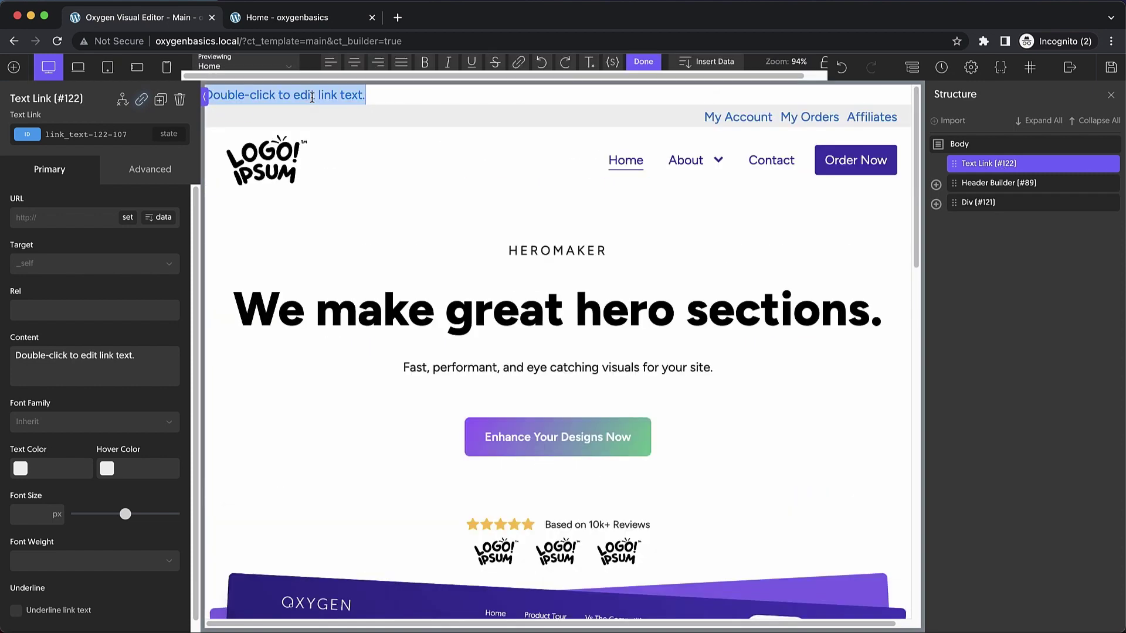
Replace the link's placeholder text with 'Skip to Main Content'.
type("Skip to Main Content")
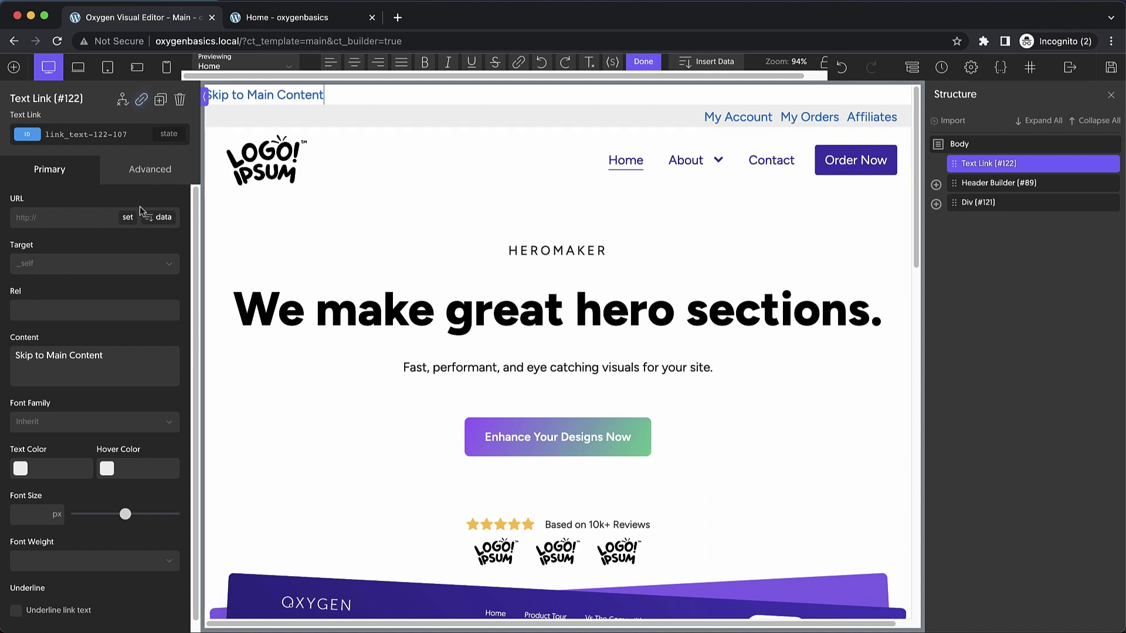
Set the link's padding to 8px top and bottom, 32px left and right.
left_click(142, 179)
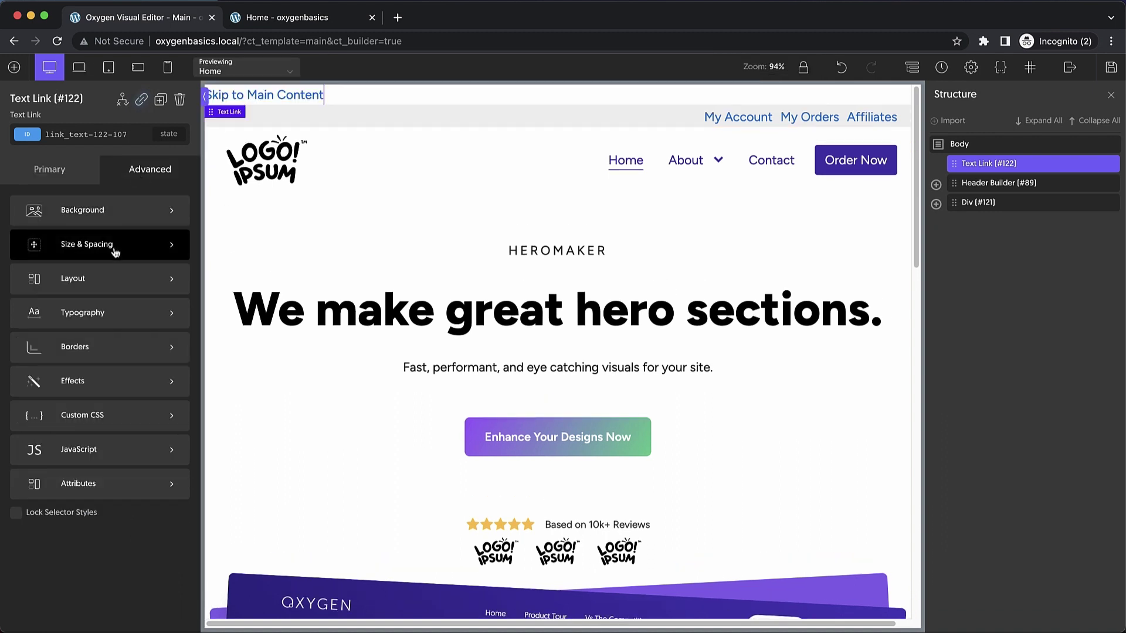
left_click(59, 245)
left_click(59, 259)
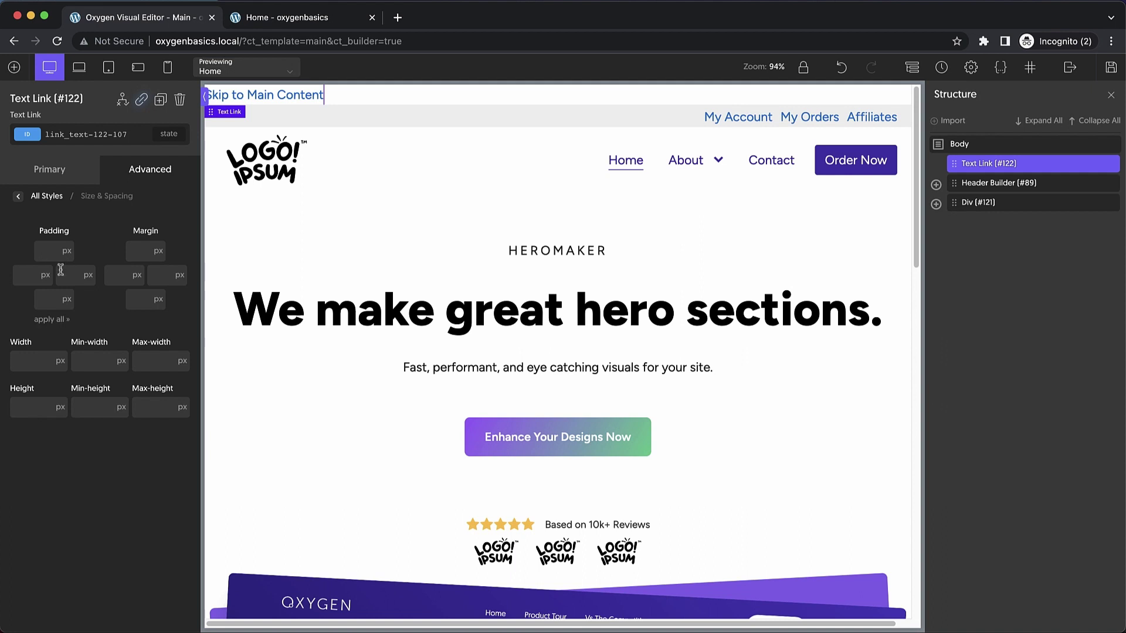
type("8")
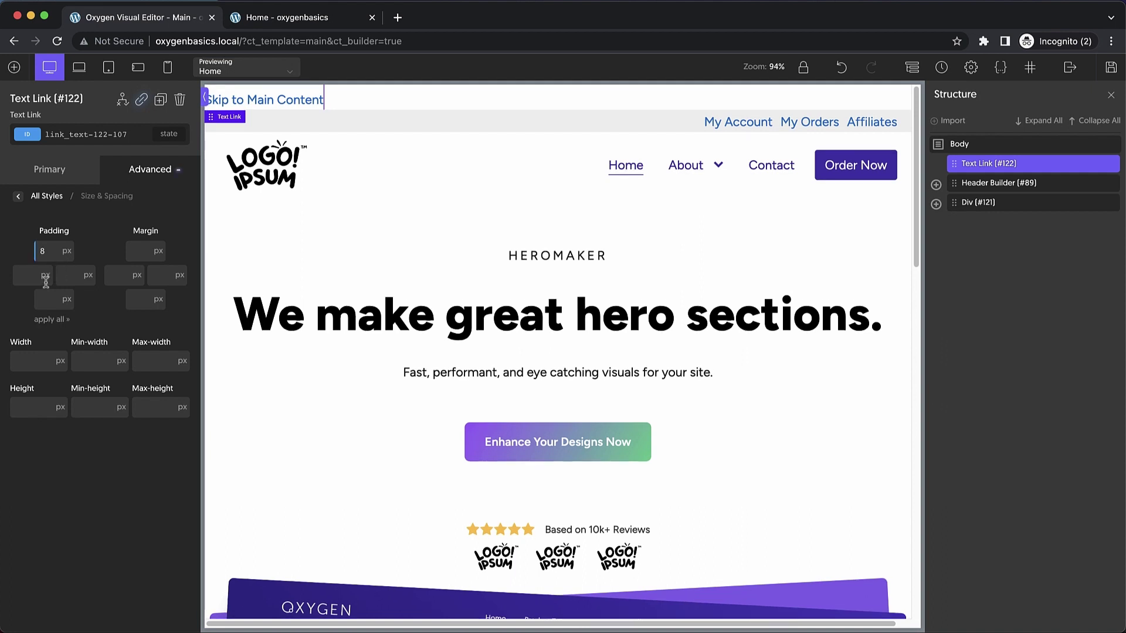
left_click(42, 299)
type("8")
left_click(22, 275)
type("32")
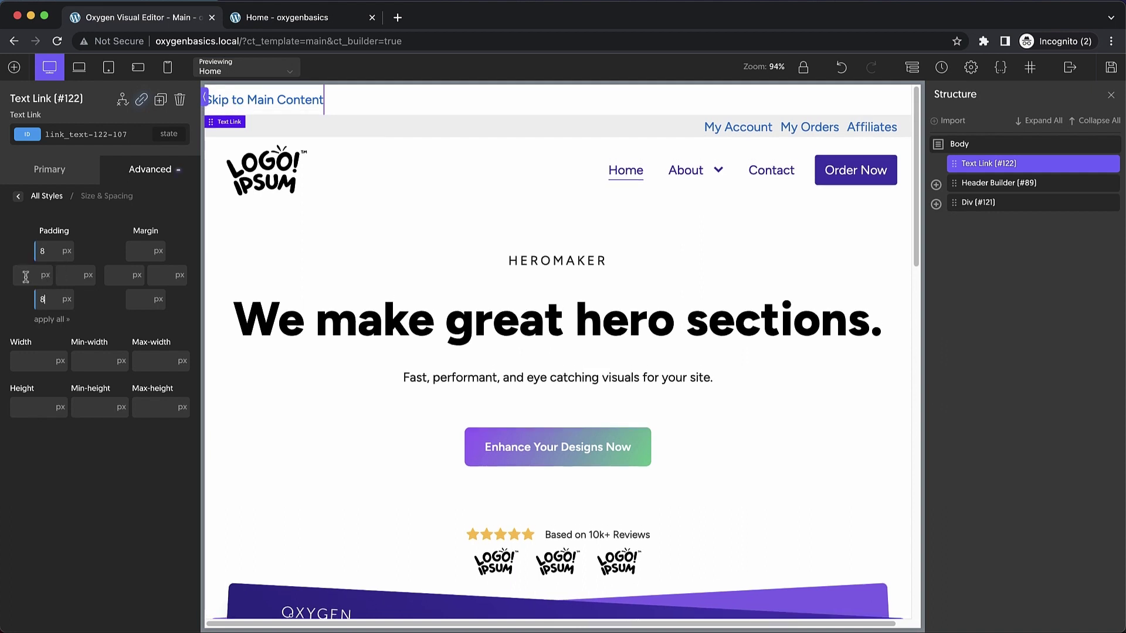
left_click(65, 275)
type("32")
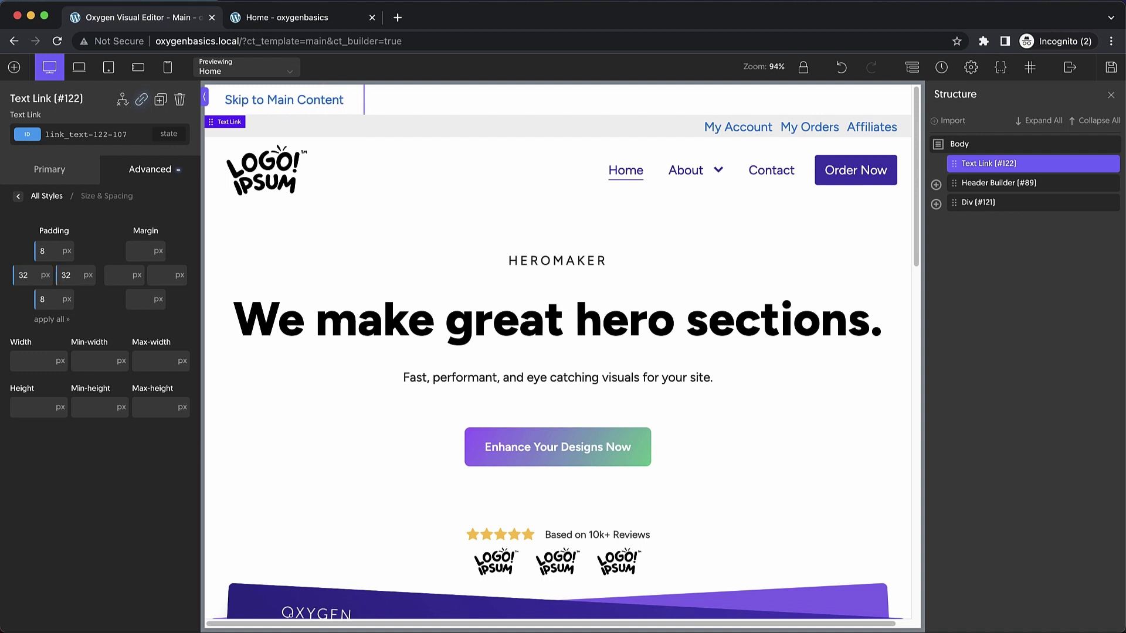
Give the link a light grey #eaeaea background colour.
left_click(144, 176)
left_click(68, 208)
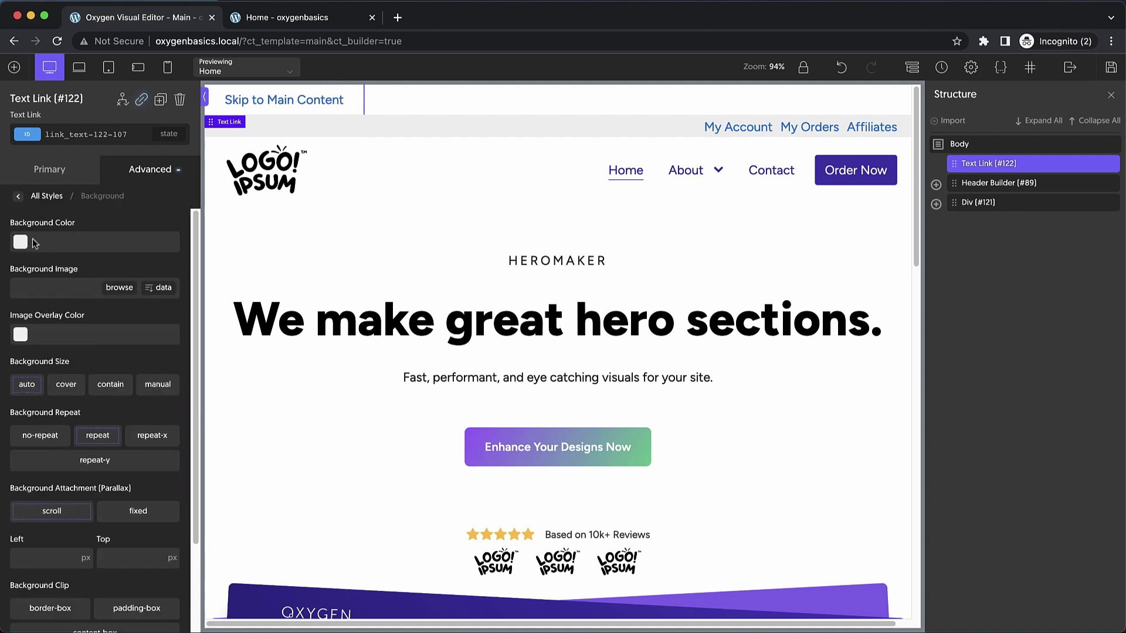
left_click(34, 244)
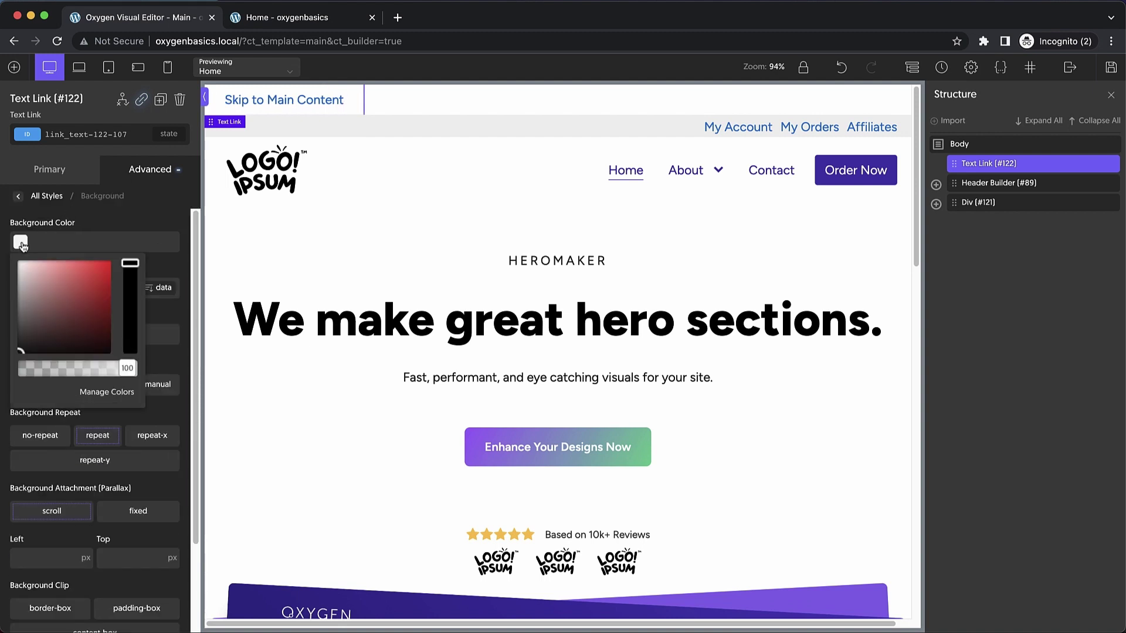
left_click_drag(9, 269, 10, 271)
left_click(9, 273)
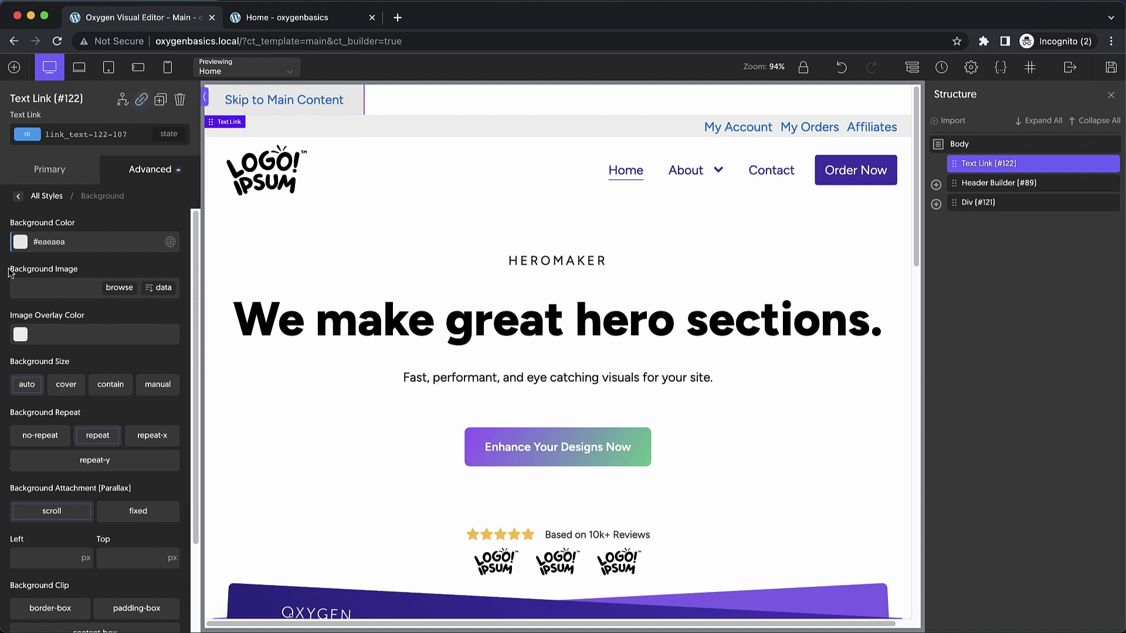
Increase the link's top padding to 40px.
left_click(145, 171)
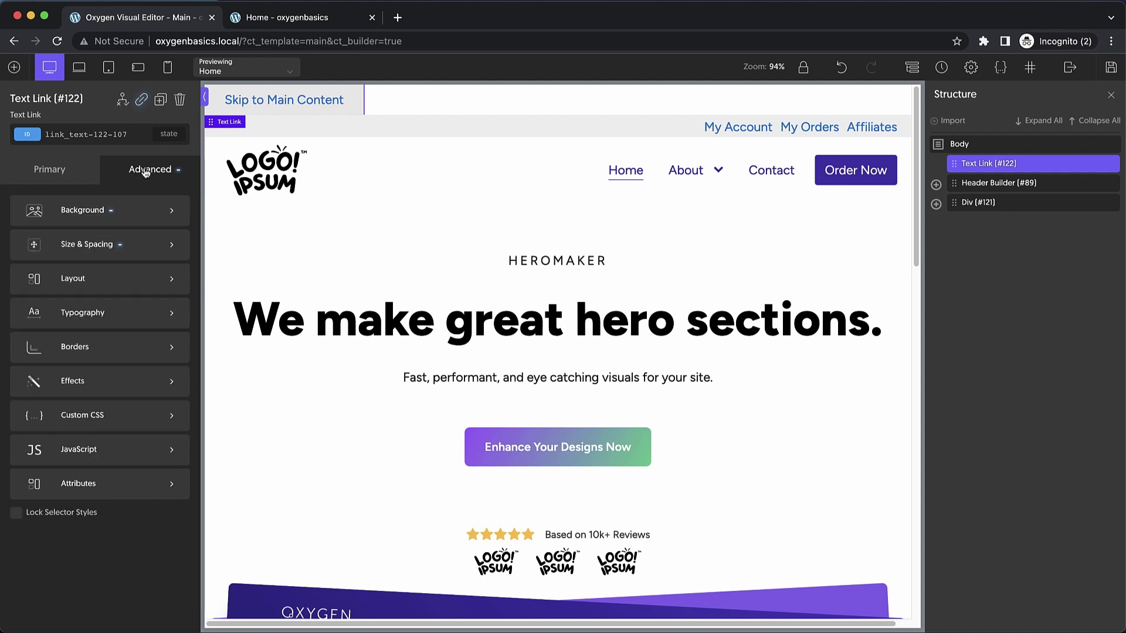
left_click(87, 244)
left_click(52, 250)
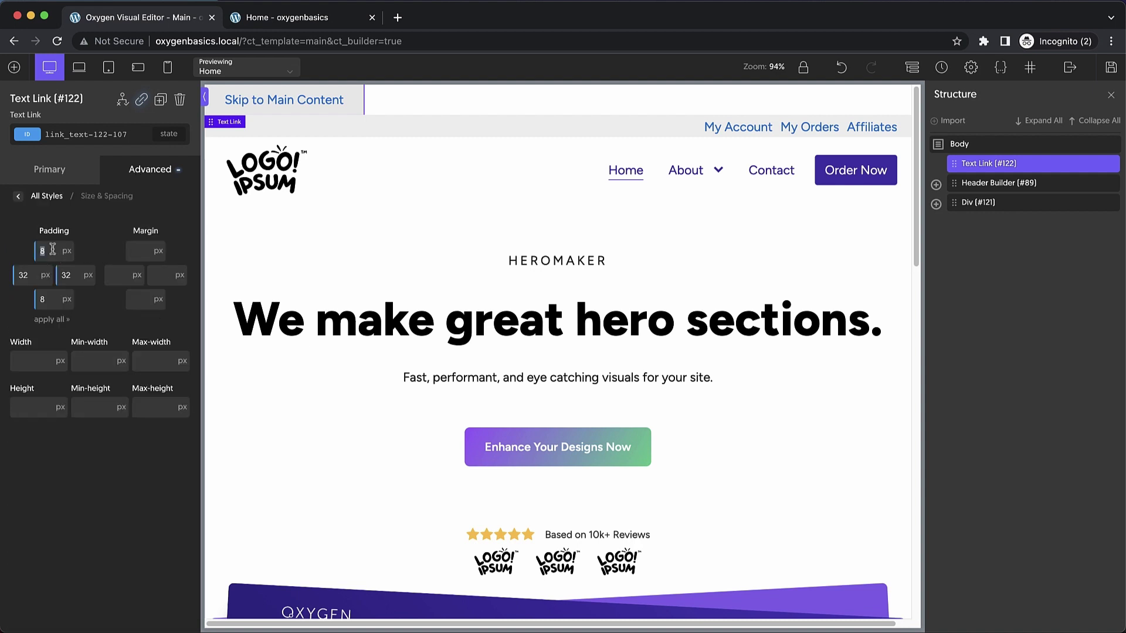
type("40")
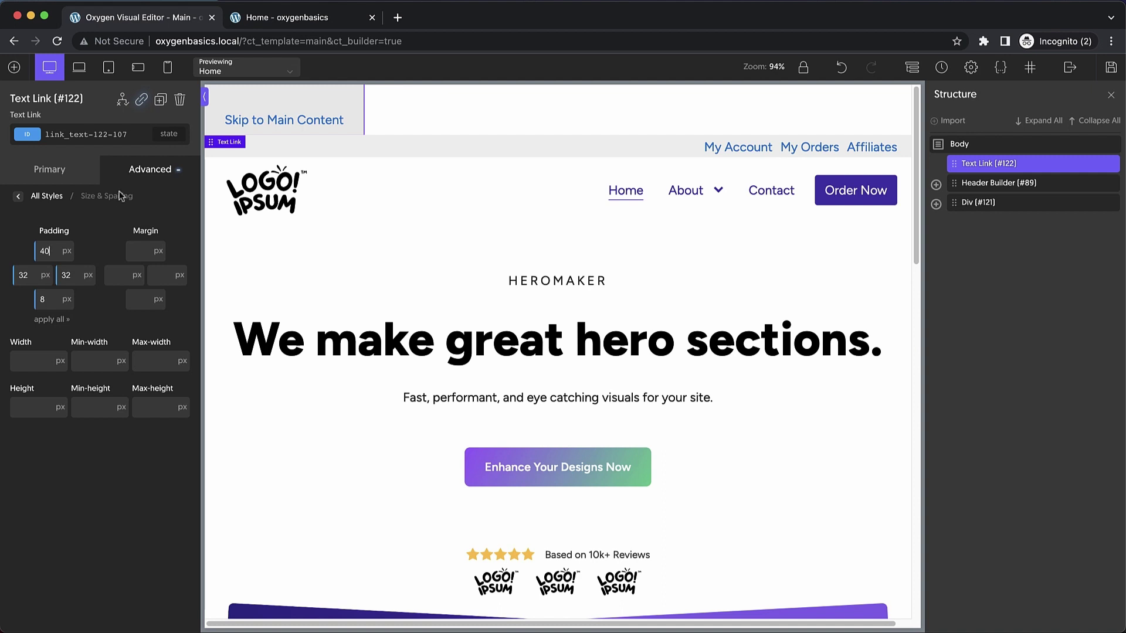
left_click(137, 176)
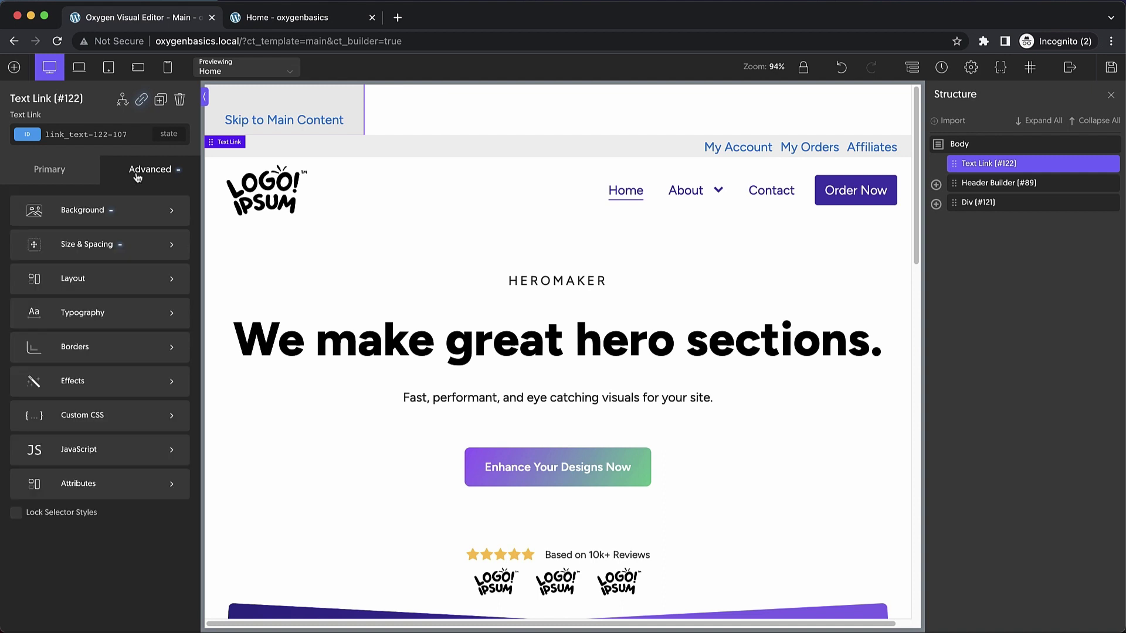
Set the link to position absolute with left -100000px and top 0.
left_click(136, 274)
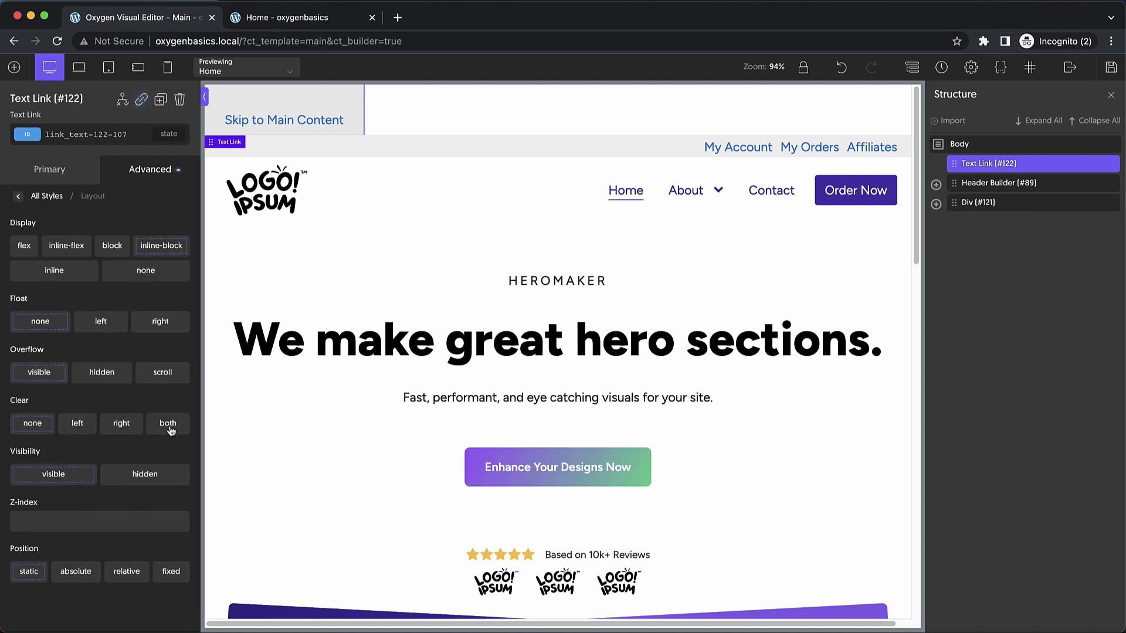
left_click(86, 570)
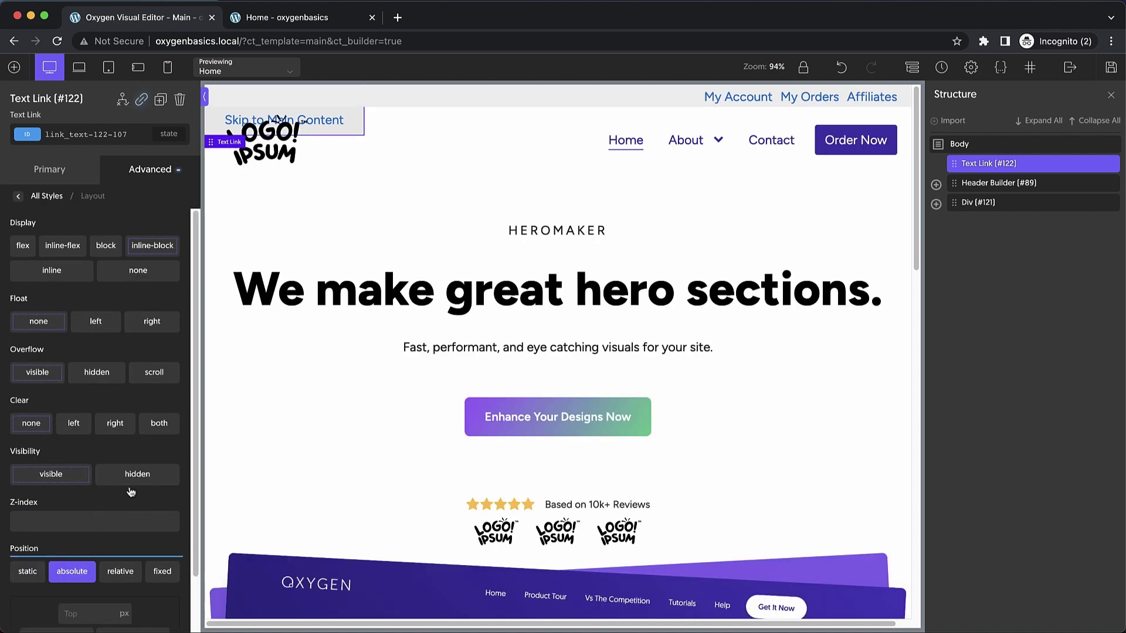
scroll(138, 483, "down", 2)
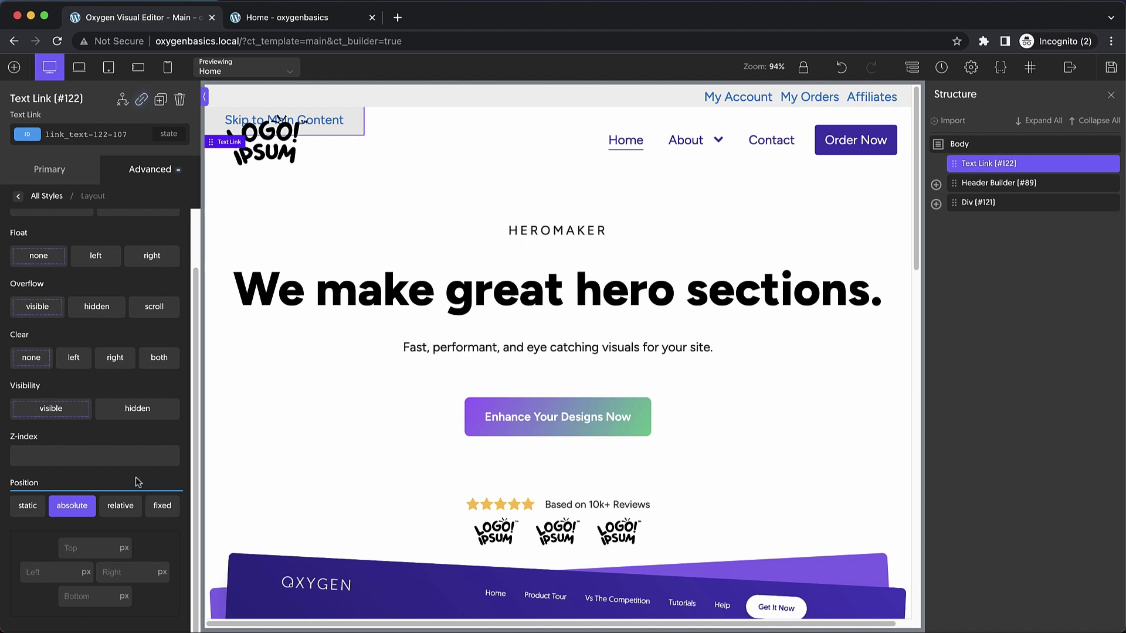
left_click(55, 570)
type("-10000")
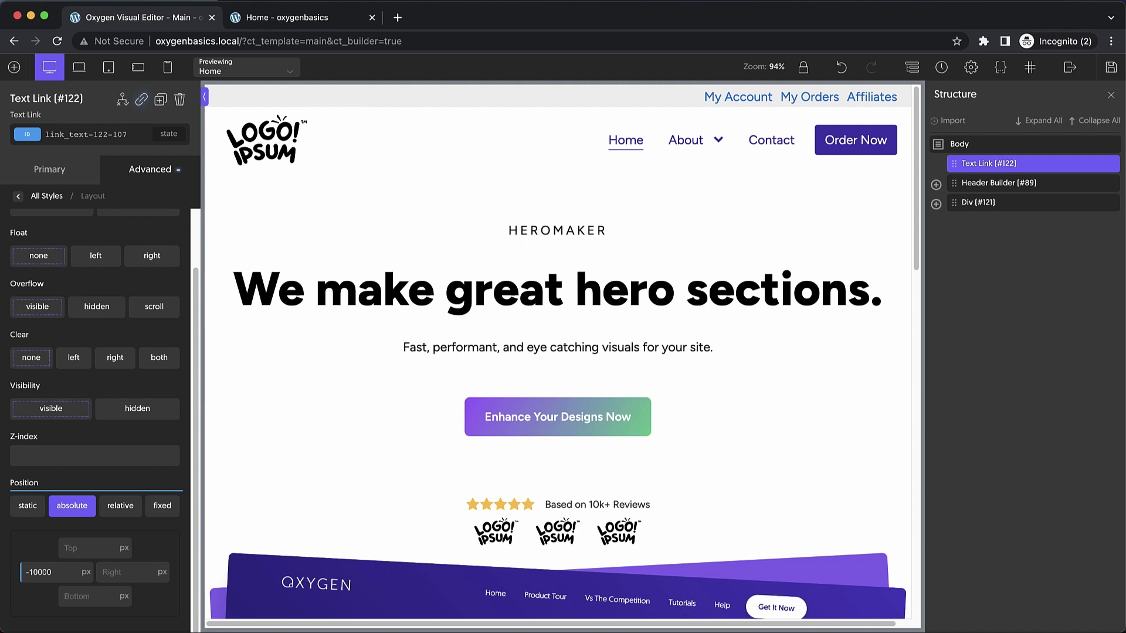
type("0")
left_click(66, 549)
type("0")
left_click(162, 141)
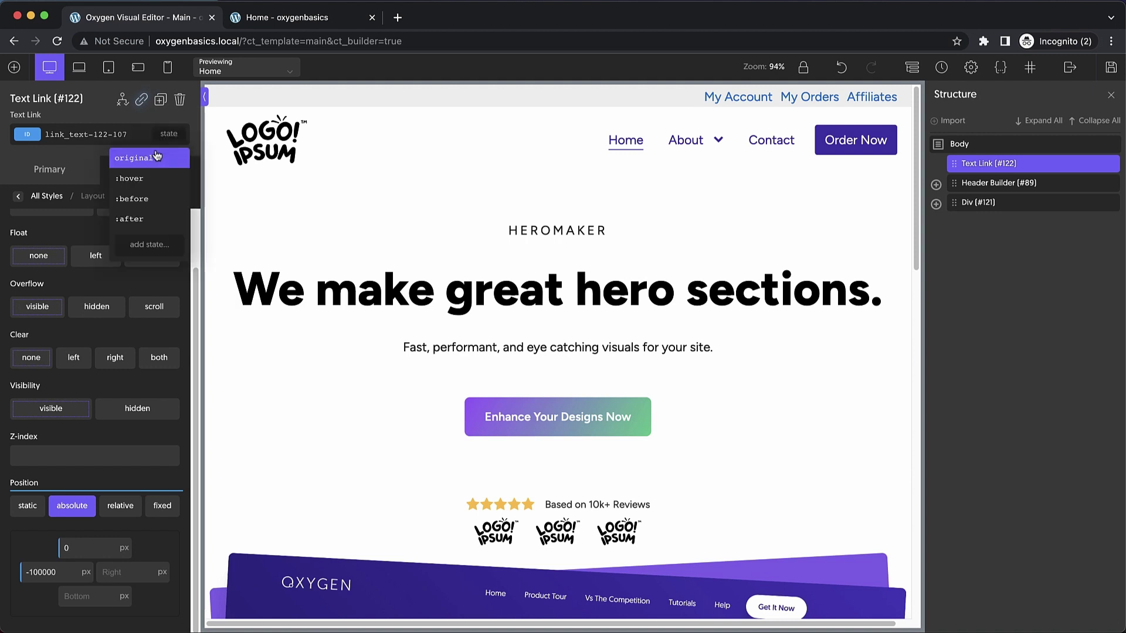
Create a :focus state and set it to absolute with top 0 and left 0.
left_click(150, 243)
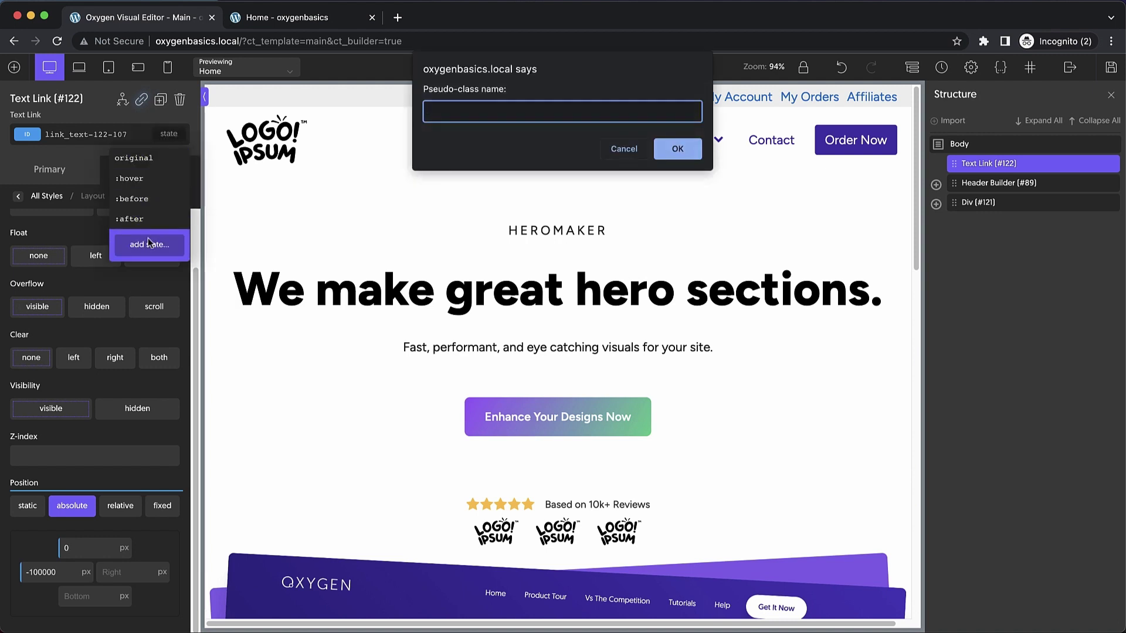
type(":focus")
key("Return")
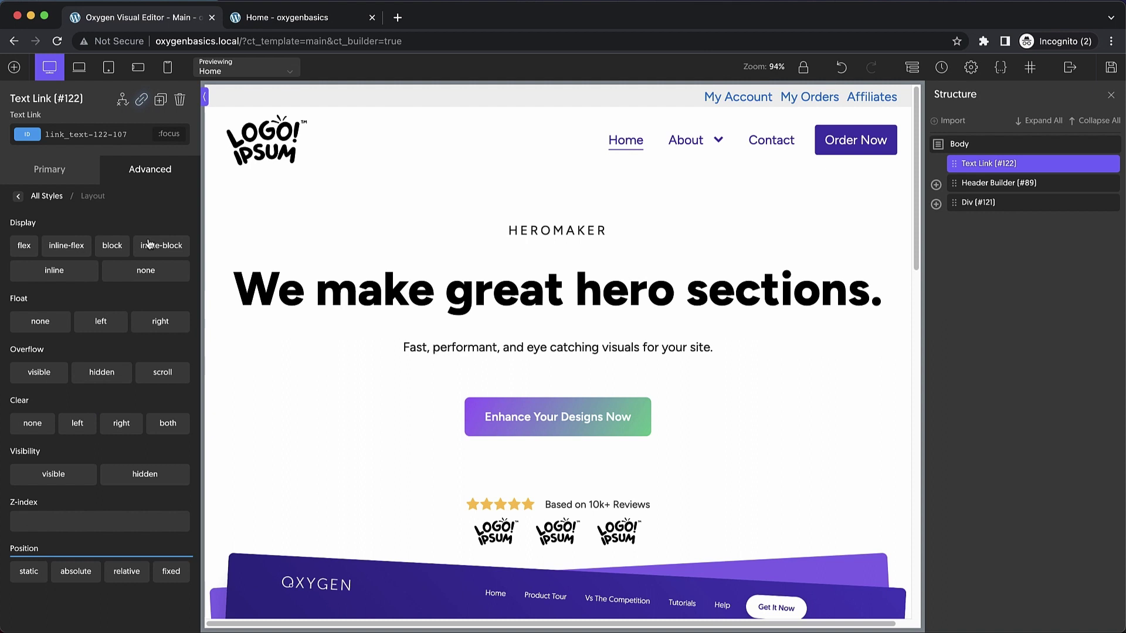
left_click(79, 578)
scroll(107, 521, "down", 2)
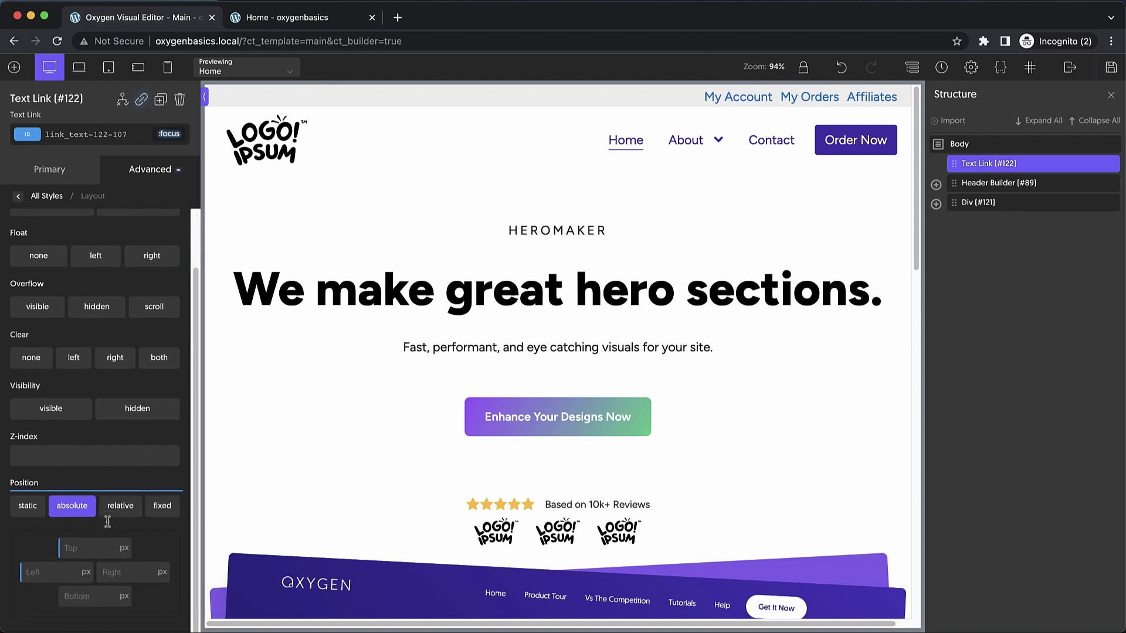
type("00")
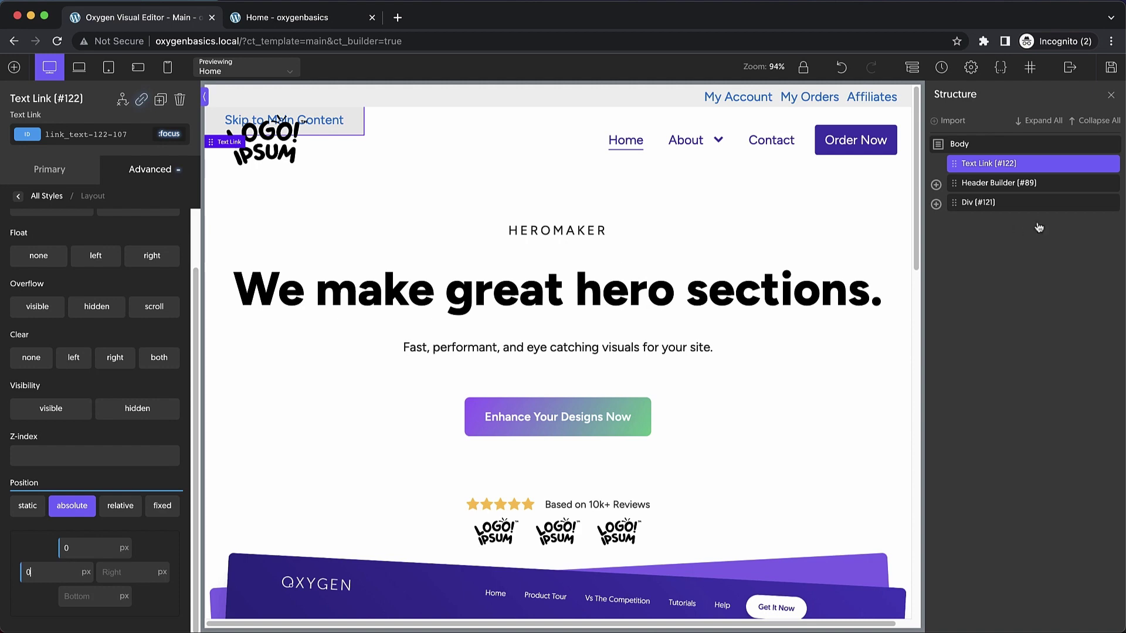
Save, reload the live Home page, and Tab through the admin-bar links to reveal the skip link.
left_click(1109, 67)
left_click(282, 17)
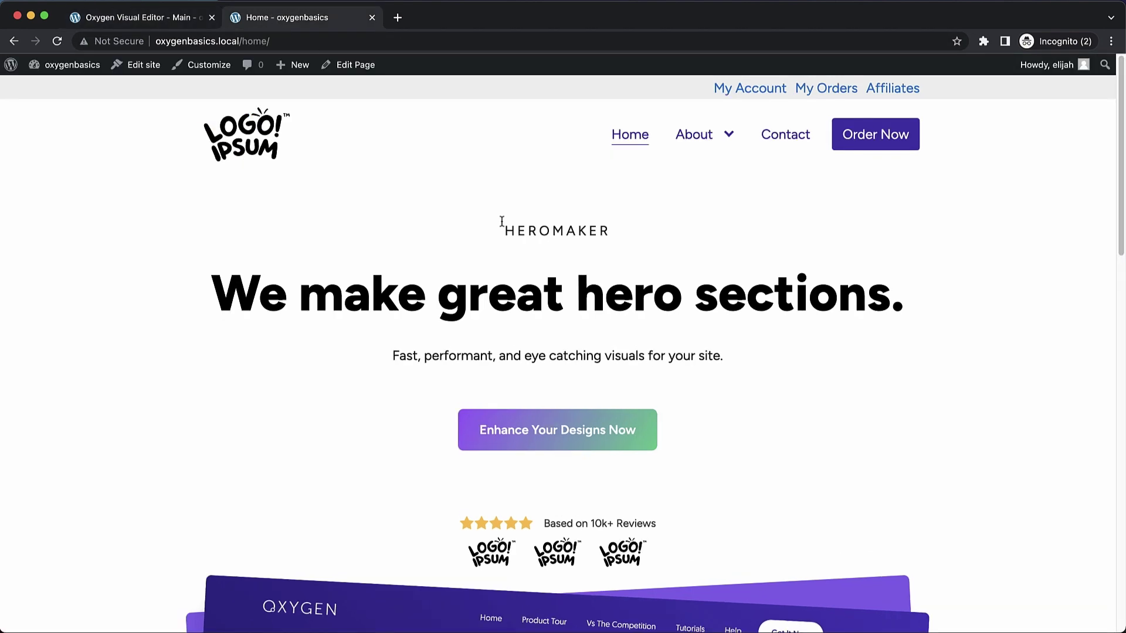
key("super+r")
key("Tab")
key("Tab")
key("Tab")
key("Tab")
key("Tab")
key("Tab")
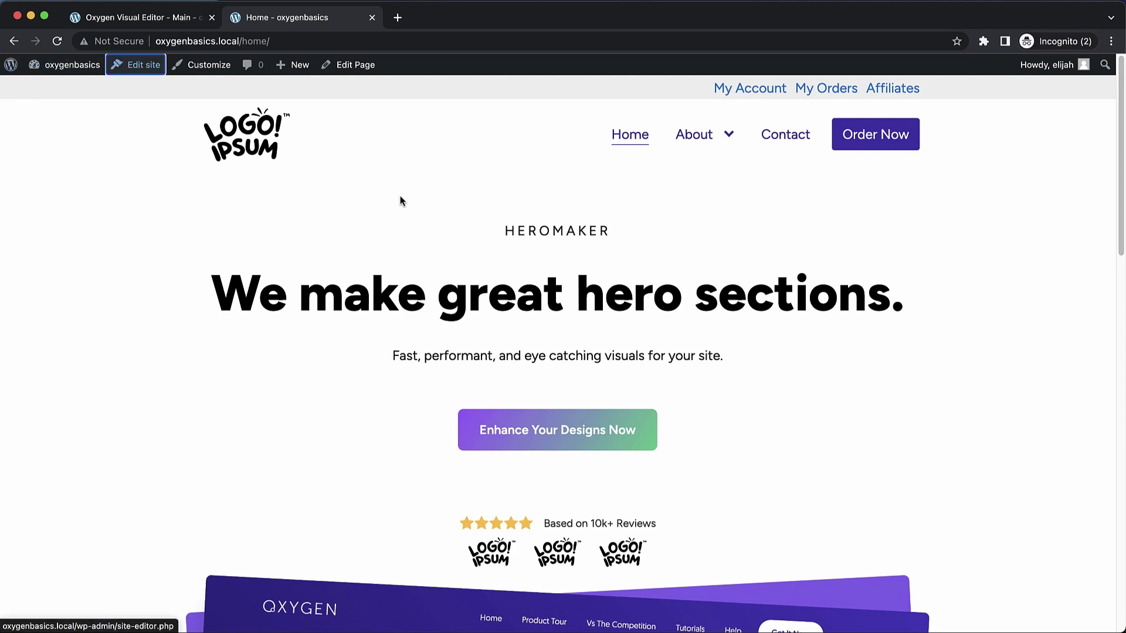
key("Tab")
key("Tab")
key("Tab")
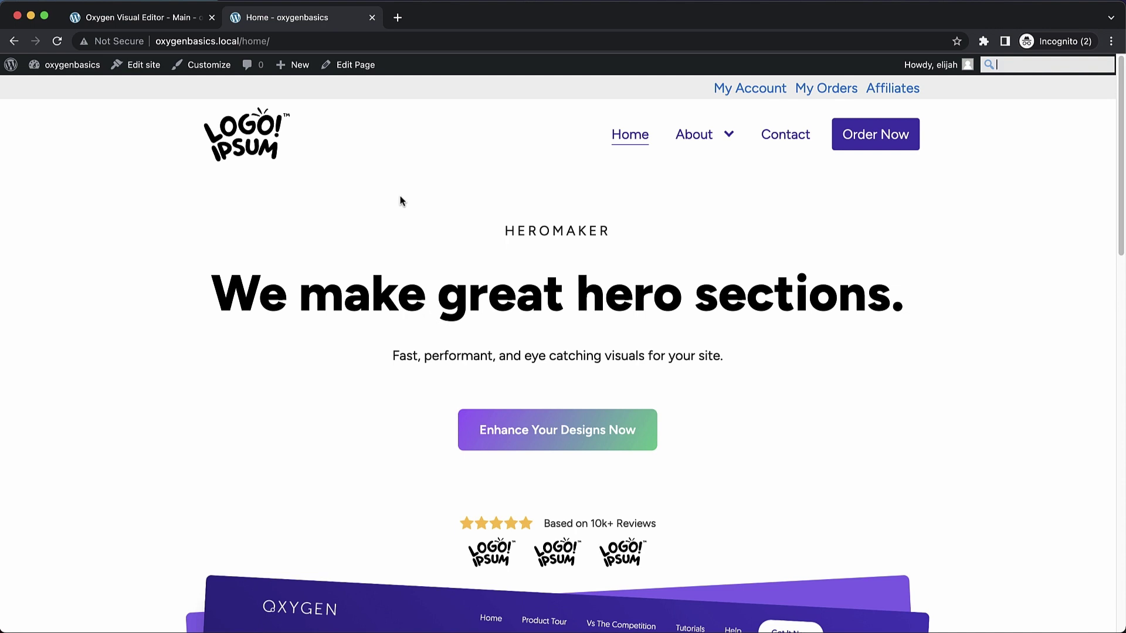
key("Tab")
key("Tab")
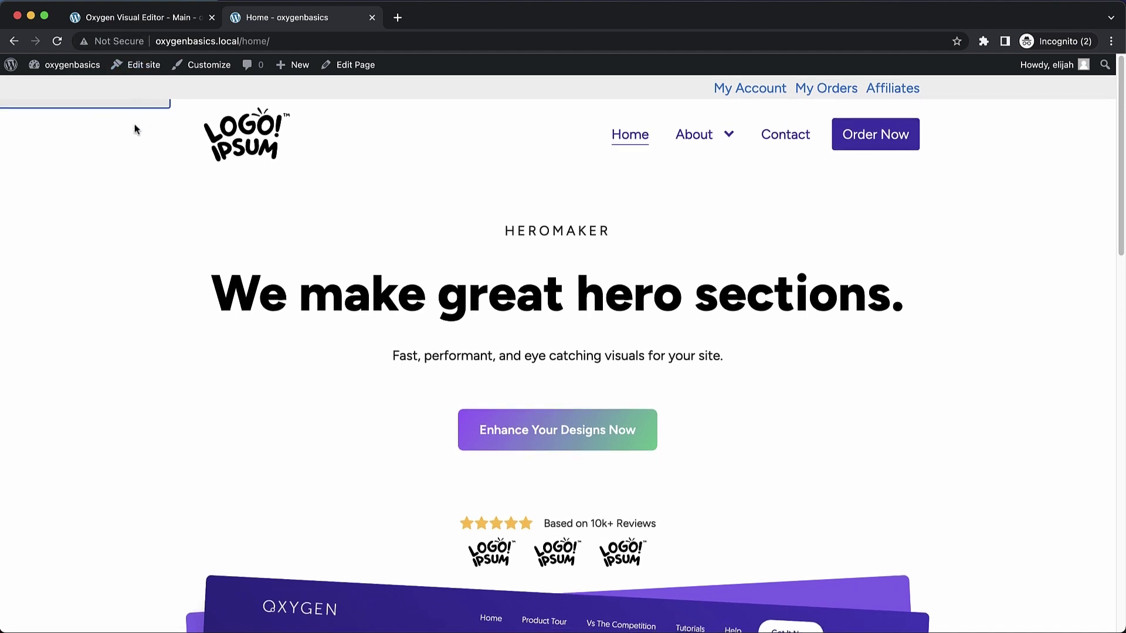
left_click(166, 23)
Give the skip link's original (unfocused) state a z-index of 1000 and save the template.
left_click(169, 134)
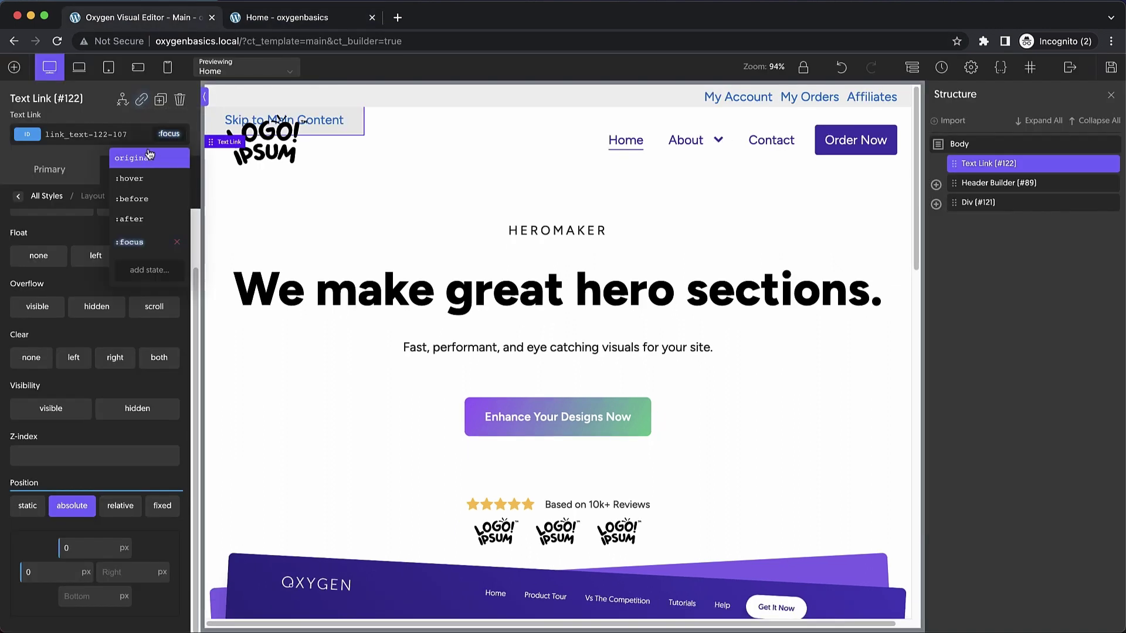
left_click(149, 156)
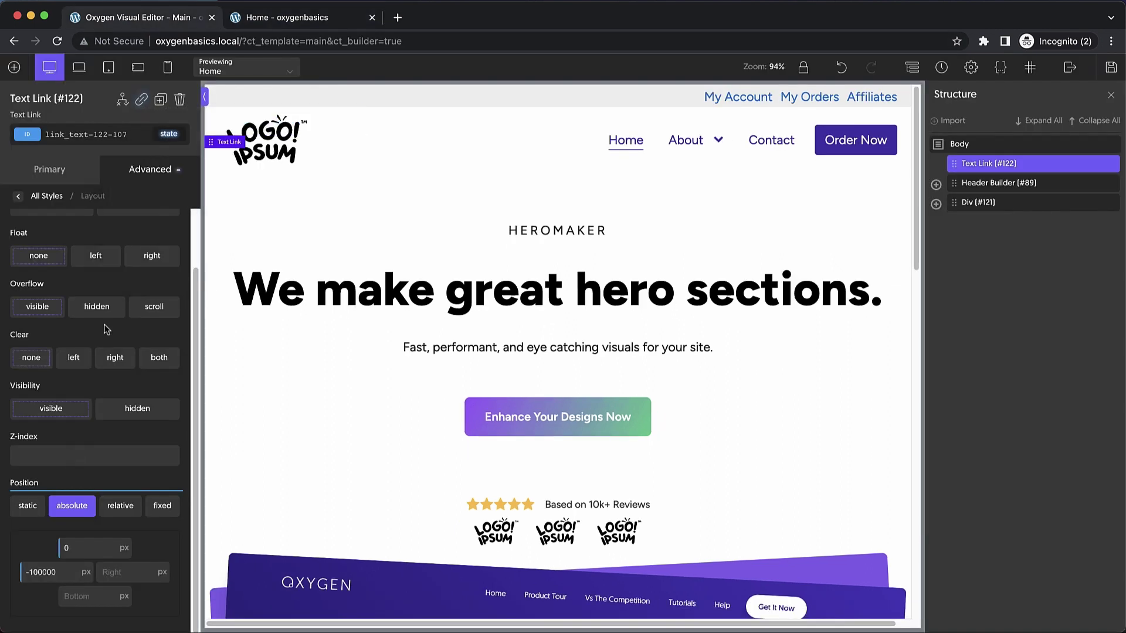
left_click(42, 455)
type("1000")
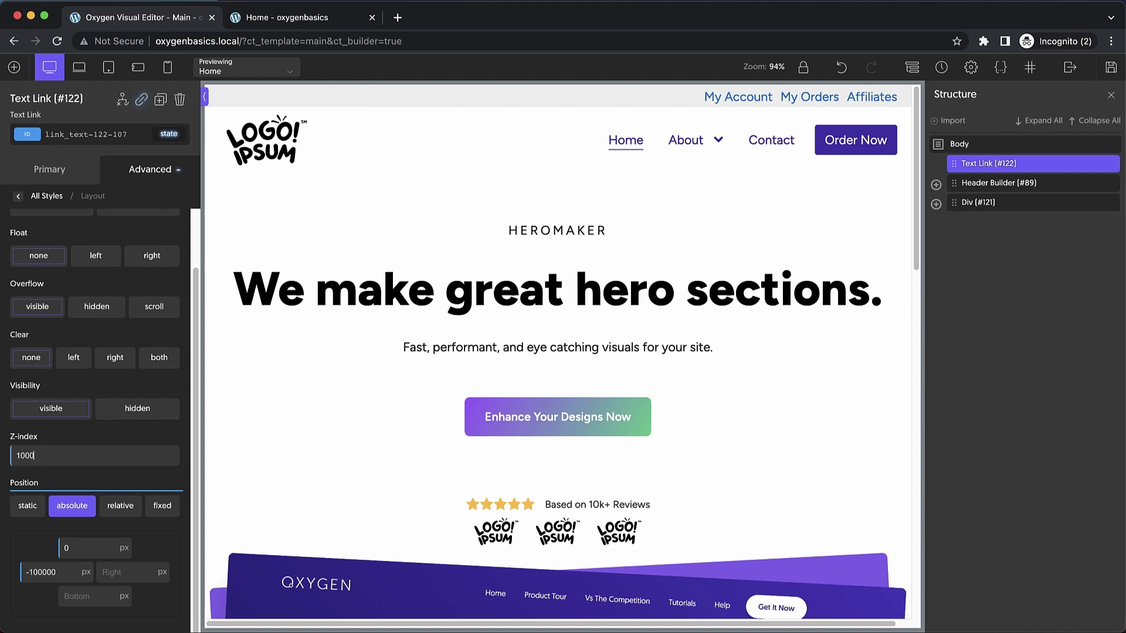
left_click(1111, 67)
left_click(287, 17)
Reload the live Home page and step keyboard focus backward through the header links.
key("super+r")
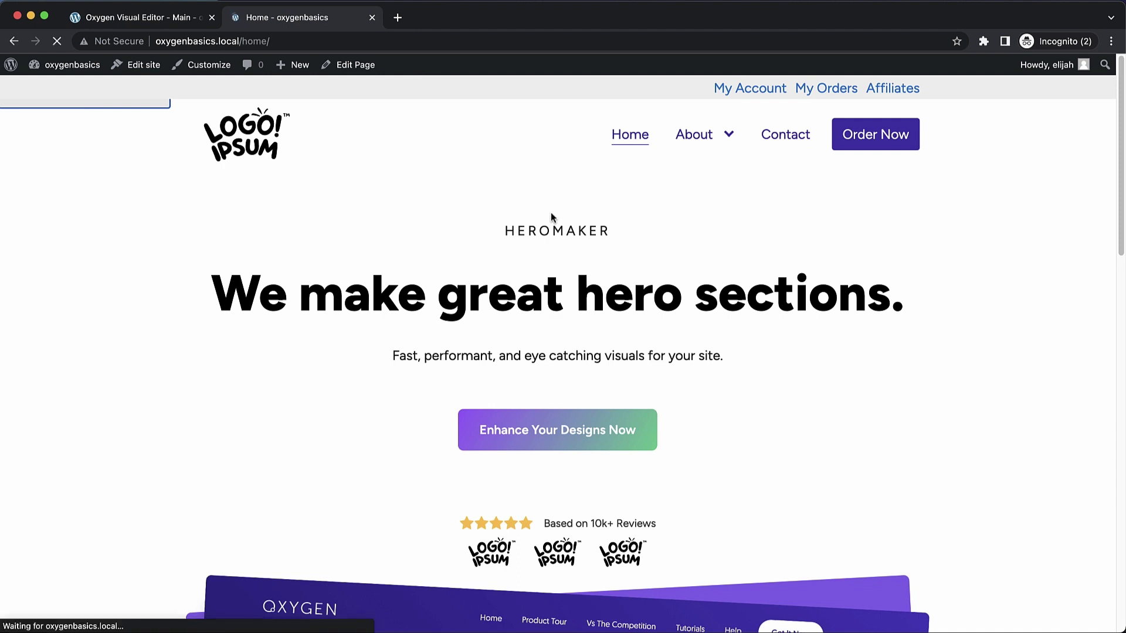
key("shift+Tab")
key("shift+Tab")
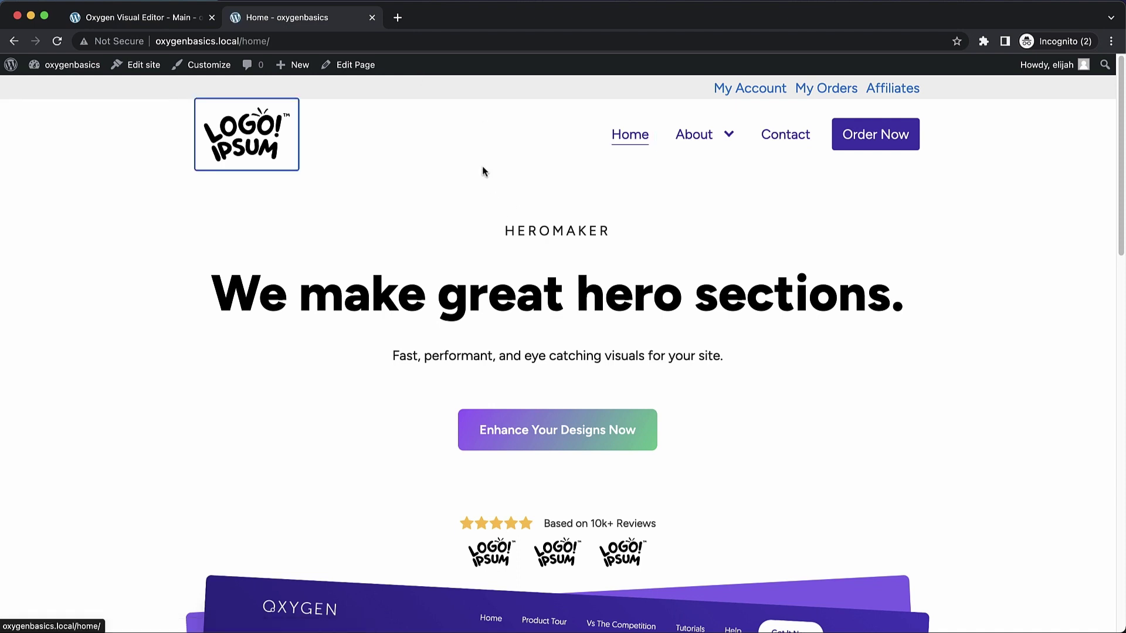
key("shift+Tab")
key("shift+Tab")
key("shift+Tab")
key("shift+Tab")
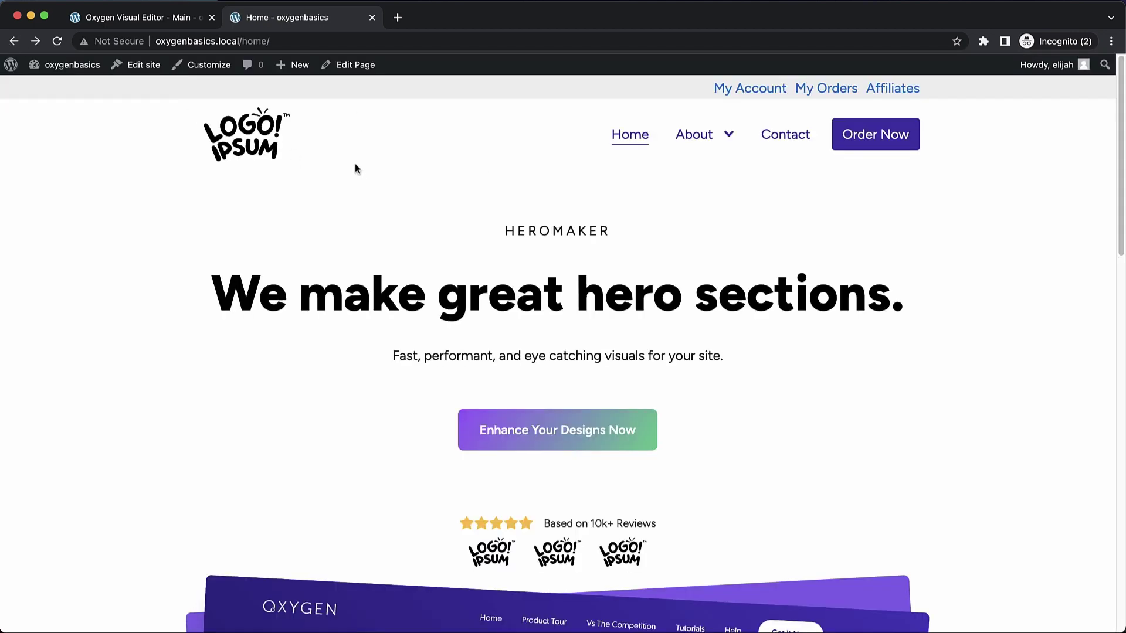
left_click(165, 23)
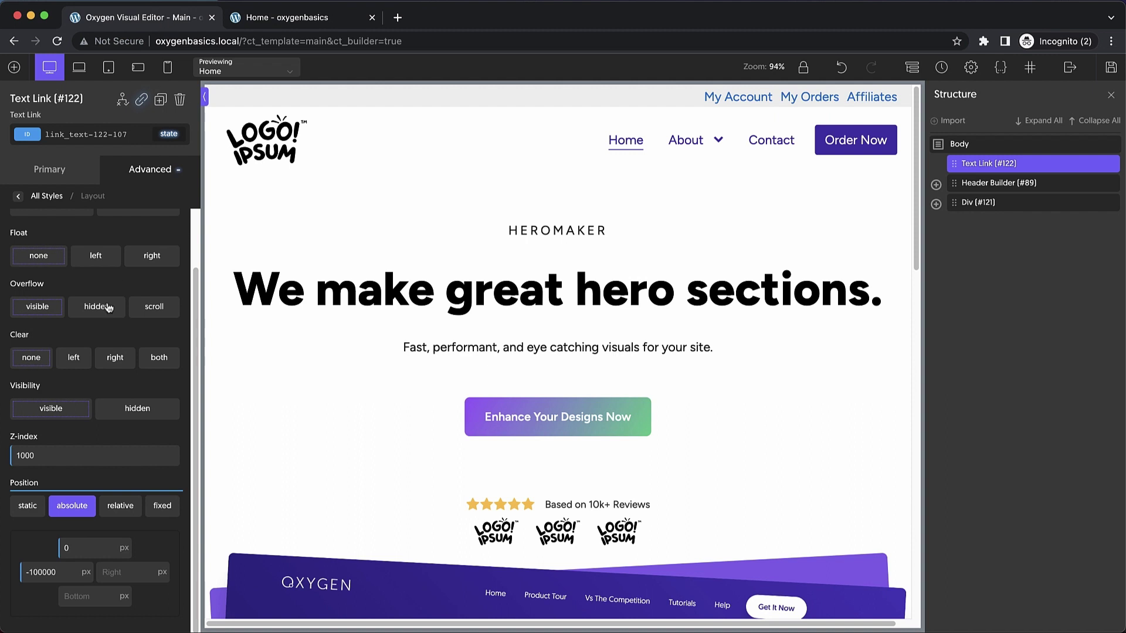
left_click(57, 174)
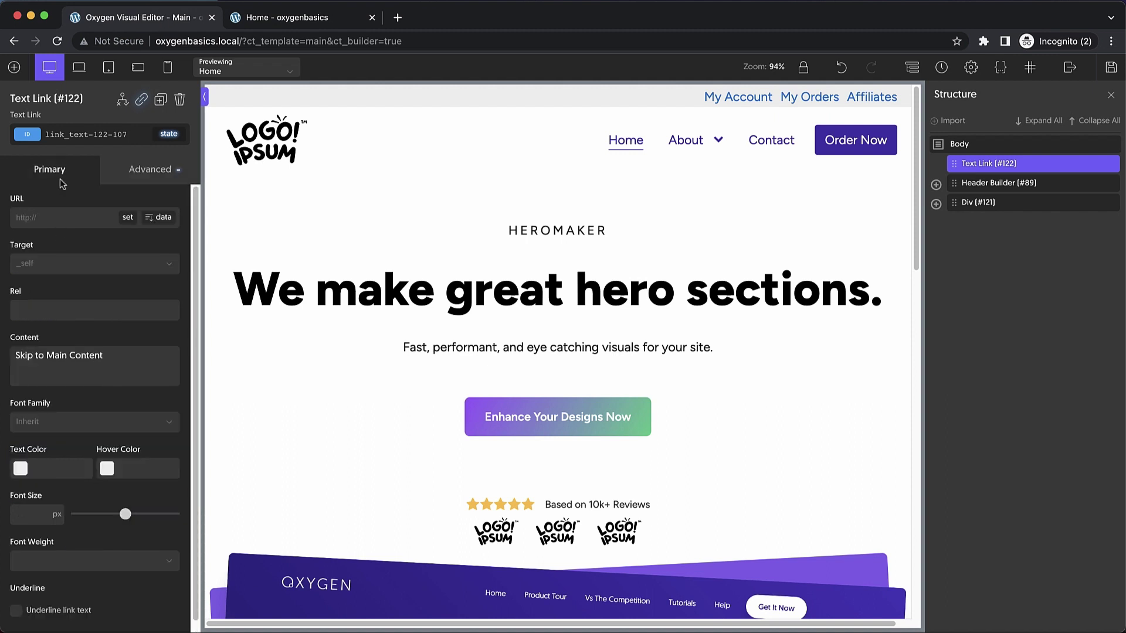
triple_click(53, 224)
type("#main")
left_click(1112, 67)
left_click(317, 18)
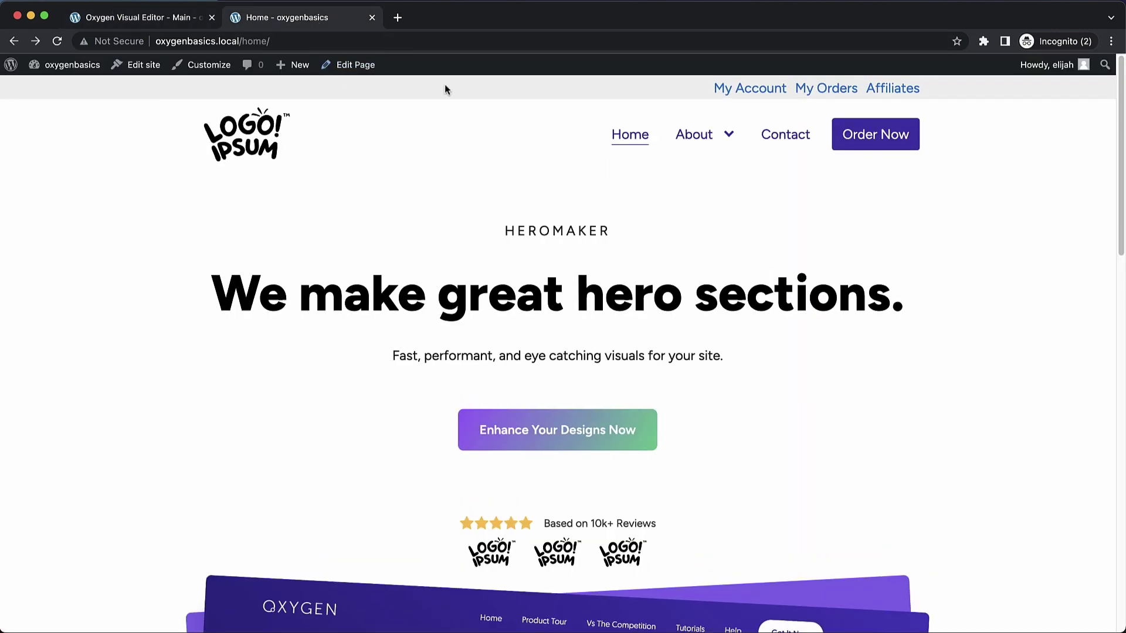
Reload the Home page, Tab onto the revealed skip link and follow it to /home/#main.
key("super+r")
key("Tab")
key("Tab")
key("Tab")
key("Tab")
key("Tab")
key("Tab")
key("Tab")
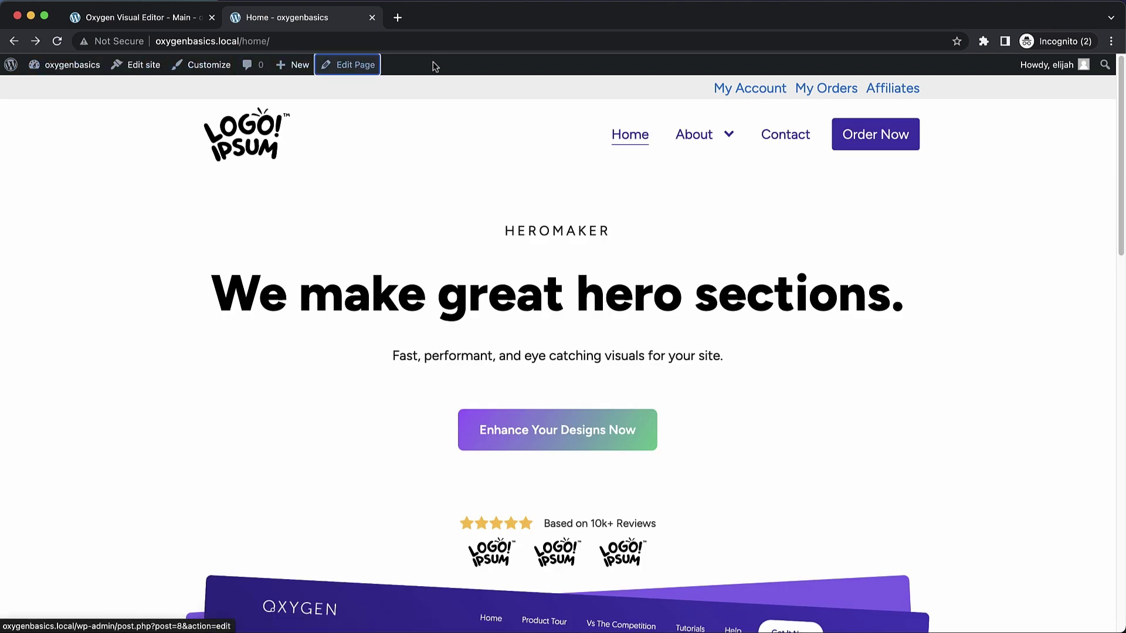
key("Tab")
key("Tab")
key("Tab")
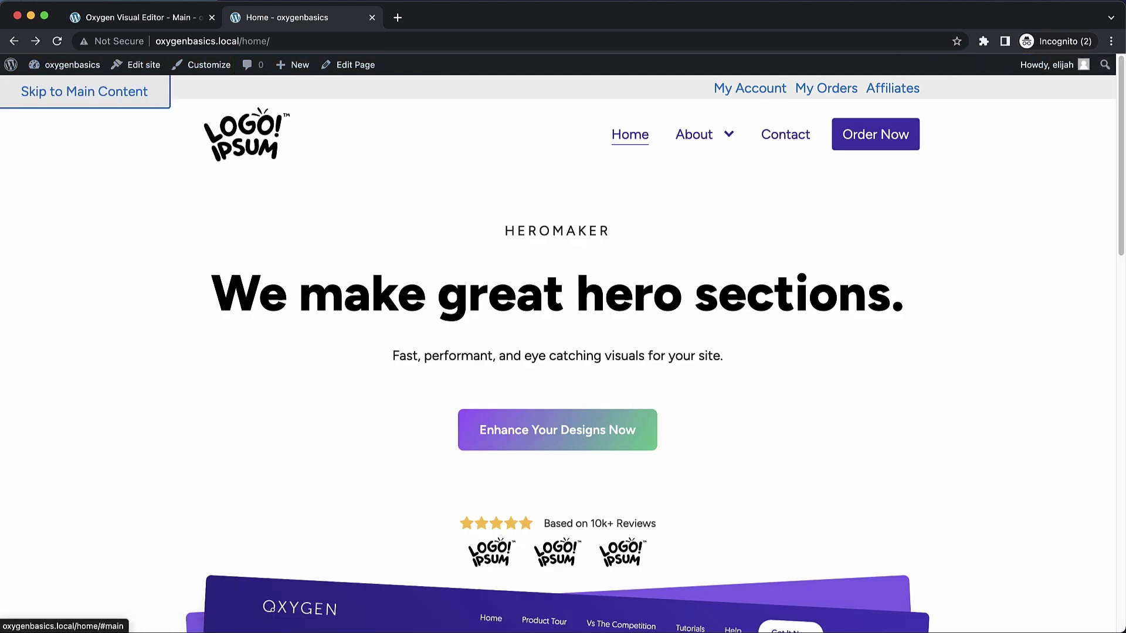
key("Return")
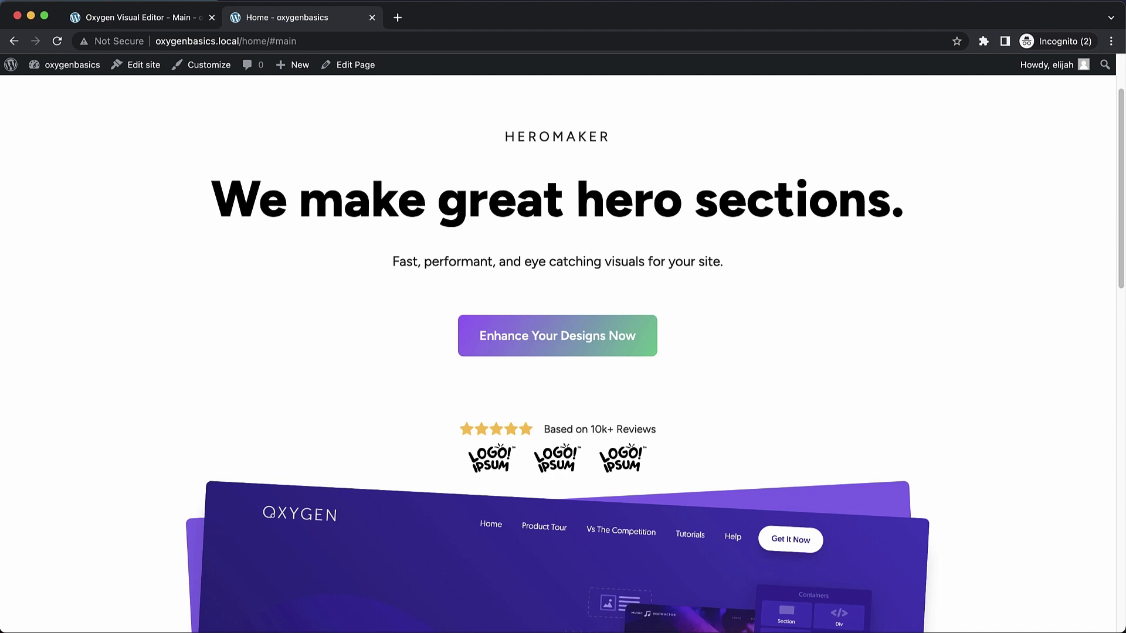
key("Tab")
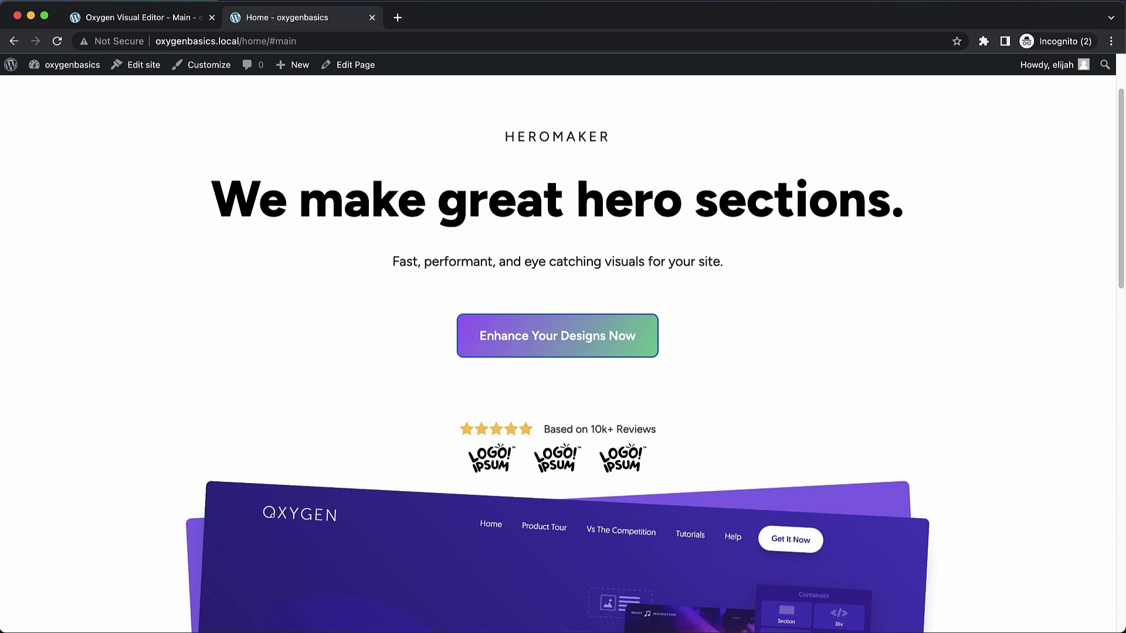
Move focus back past the skip link into the admin bar and turn on VoiceOver.
key("shift+Tab")
key("shift+Tab")
key("shift+Tab")
key("shift+Tab")
key("shift+Tab")
key("shift+Tab")
key("shift+Tab")
key("shift+Tab")
key("shift+Tab")
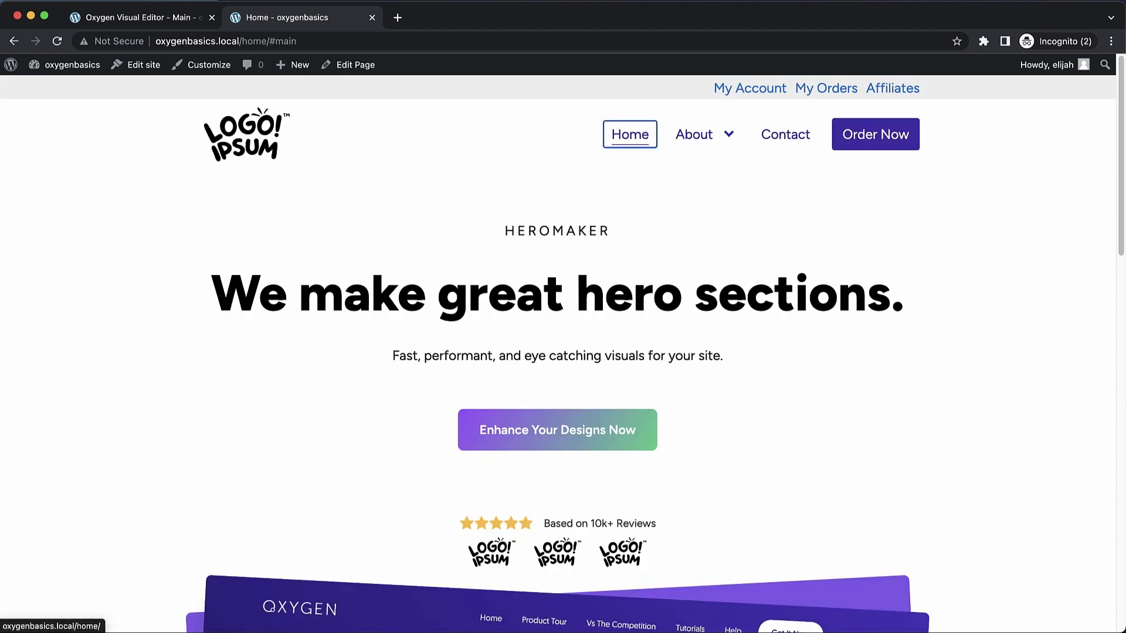
key("shift+Tab")
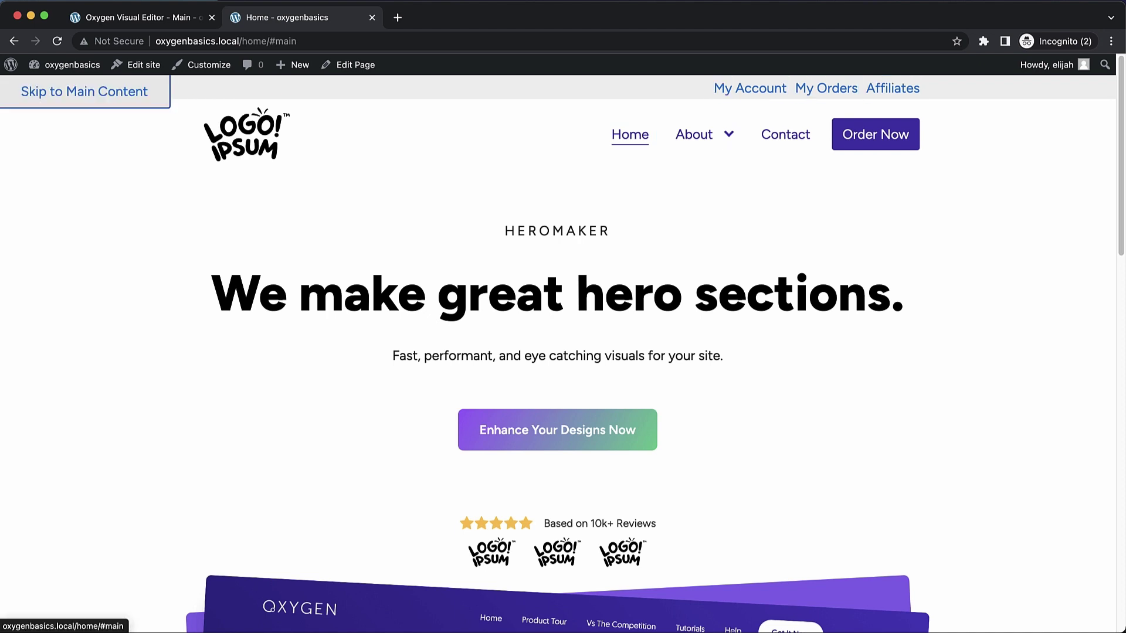
key("shift+Tab")
key("shift+Tab")
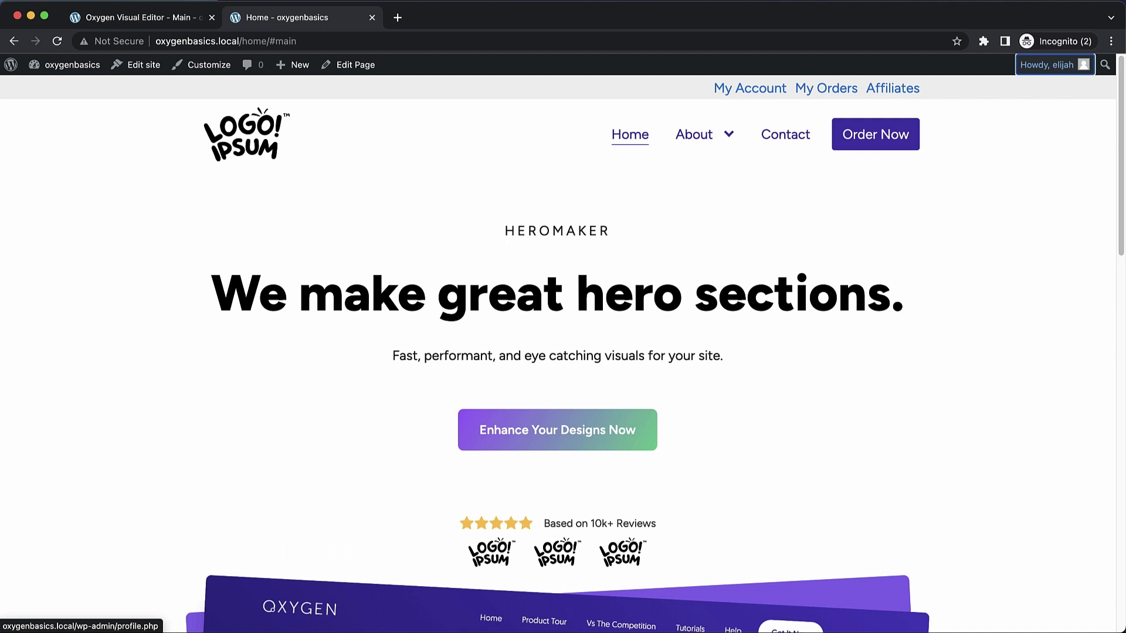
key("super+F5")
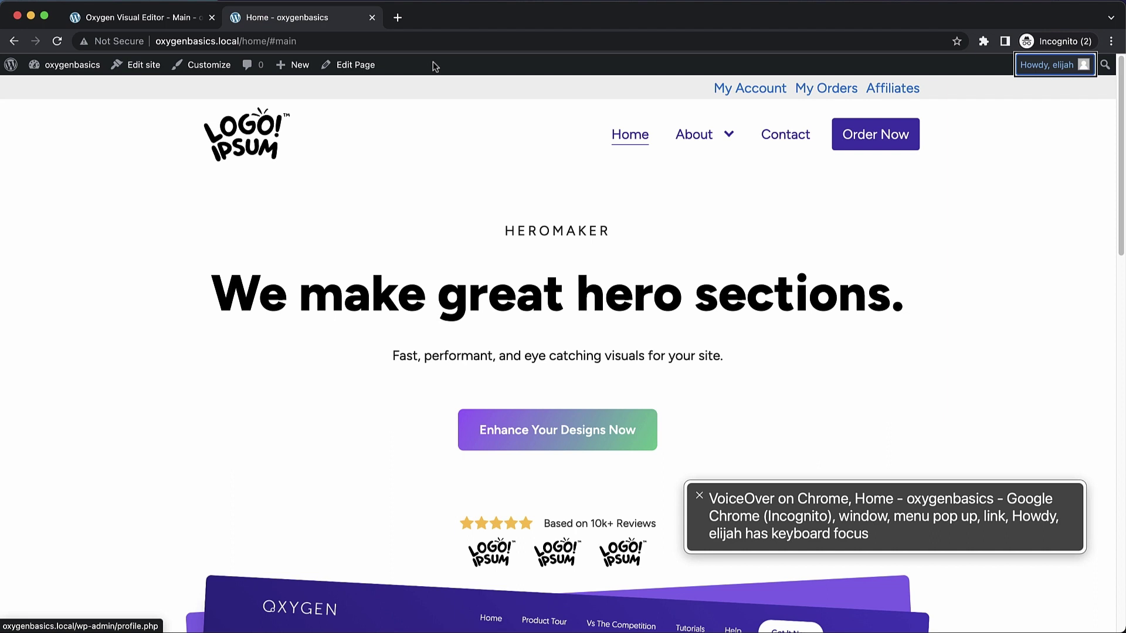
With VoiceOver narrating, Tab through the admin bar to the skip link and follow it.
key("shift+Tab")
key("Tab")
key("Tab")
key("Tab")
key("Tab")
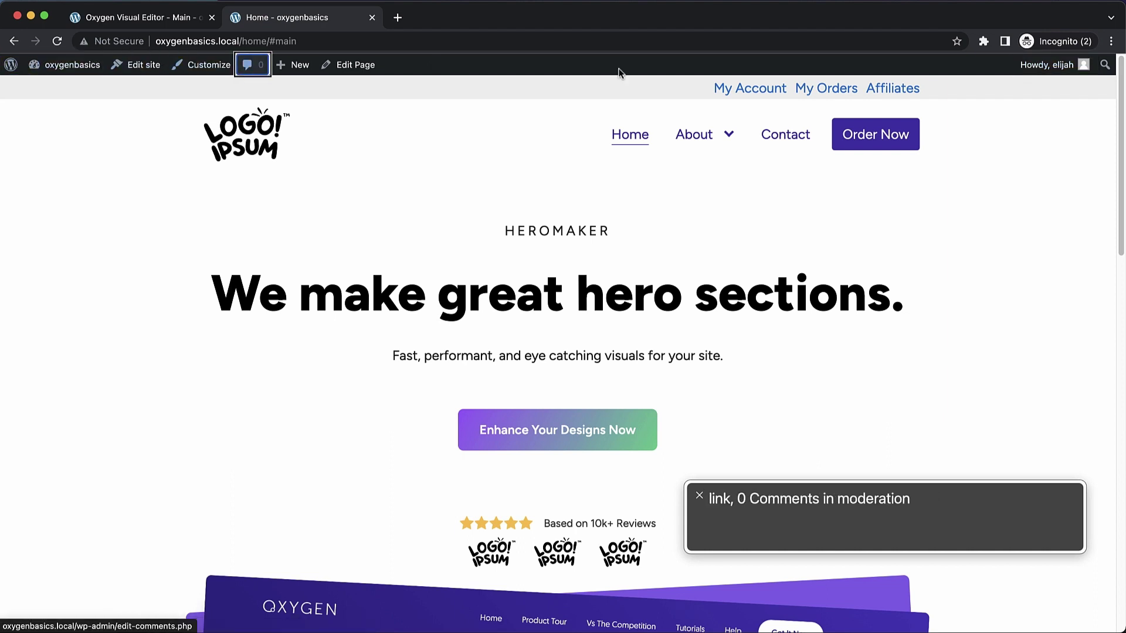
key("Tab")
key("Tab")
key("Tab")
key("shift+Tab")
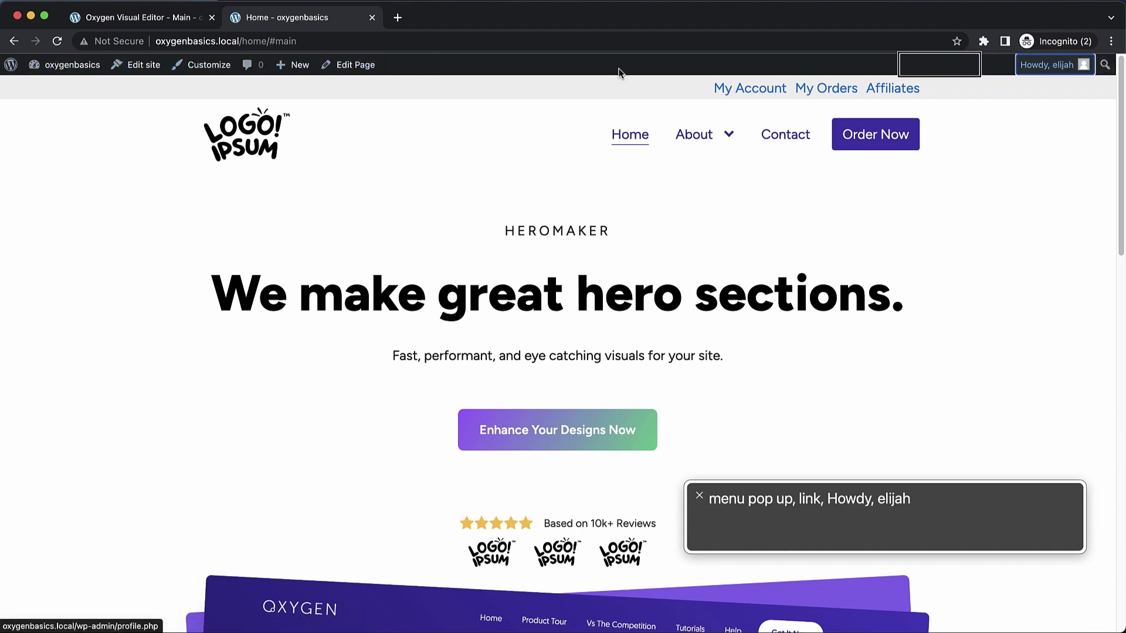
key("Tab")
key("Tab")
key("Tab")
key("Tab")
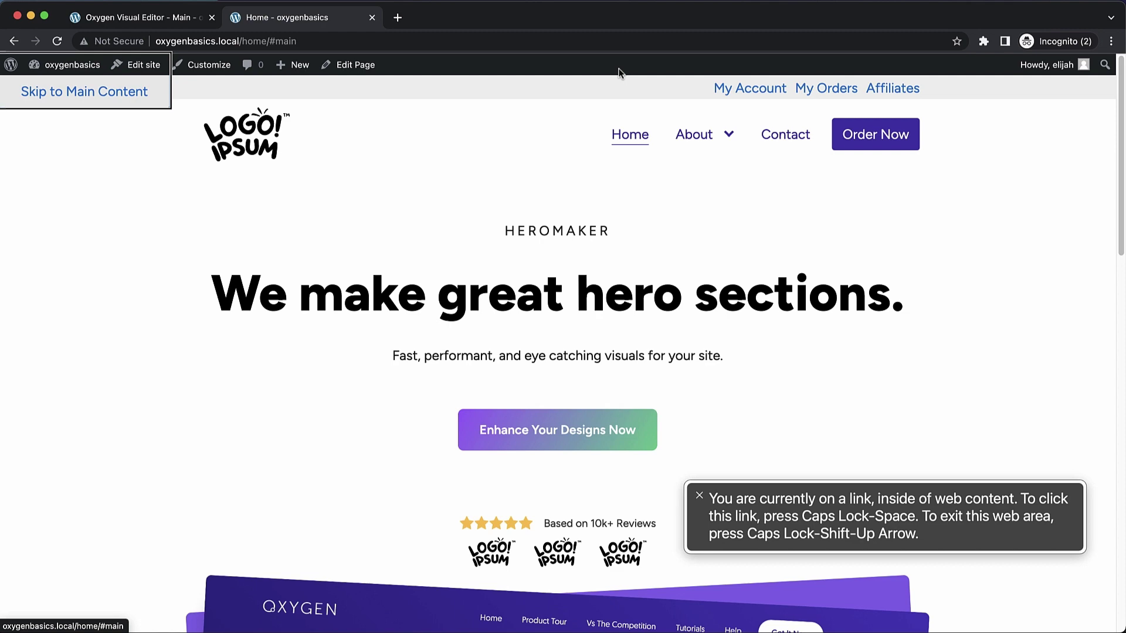
key("Return")
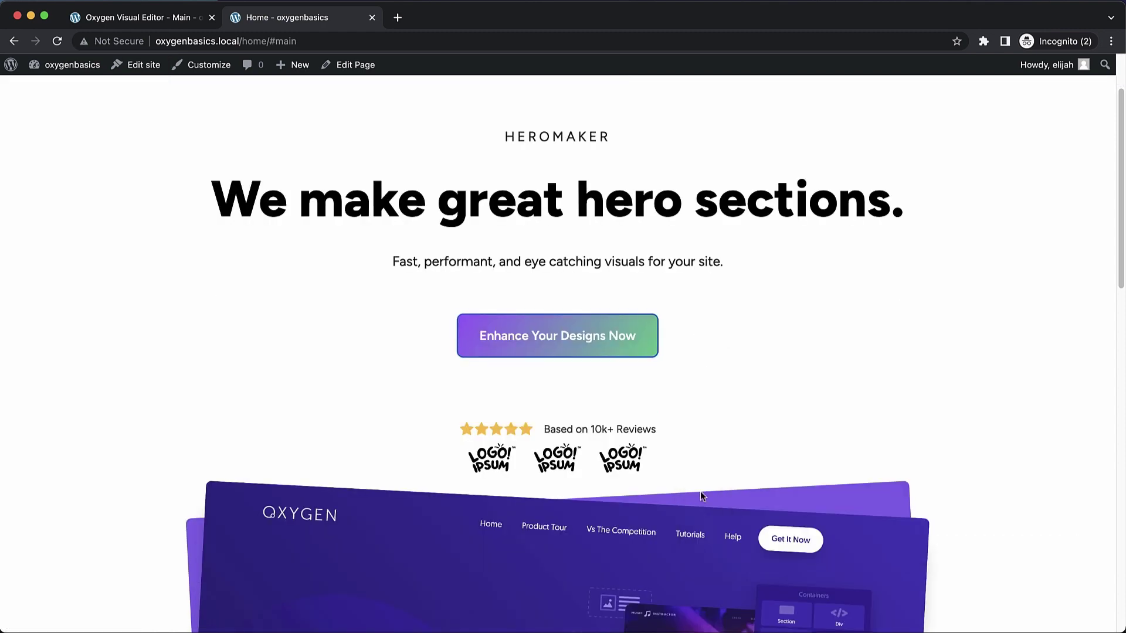
scroll(701, 496, "up", 2)
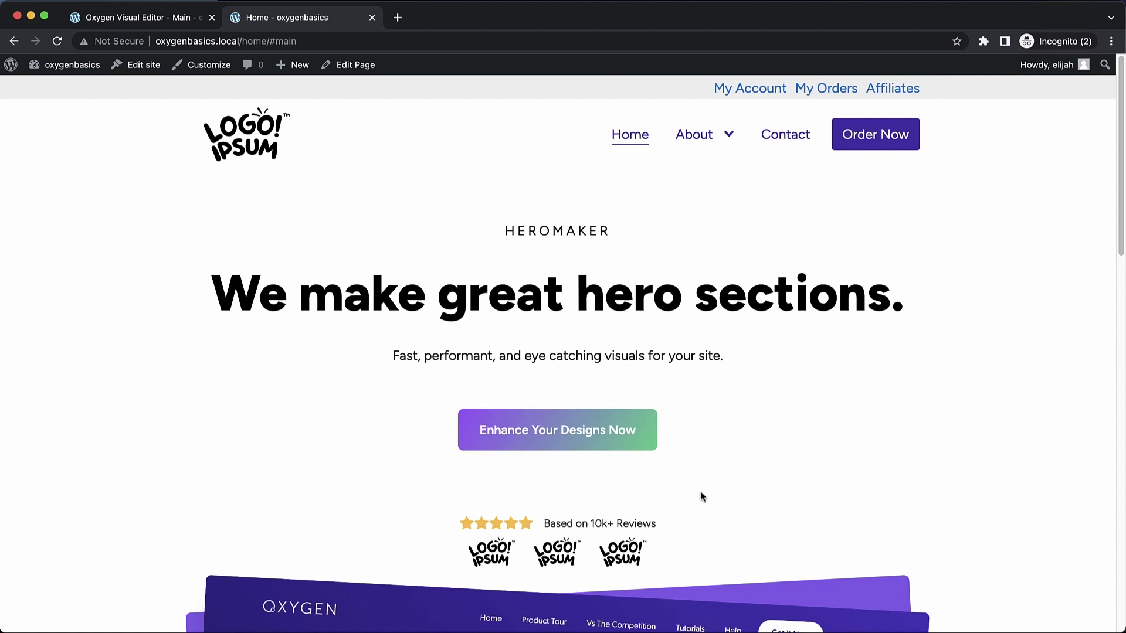